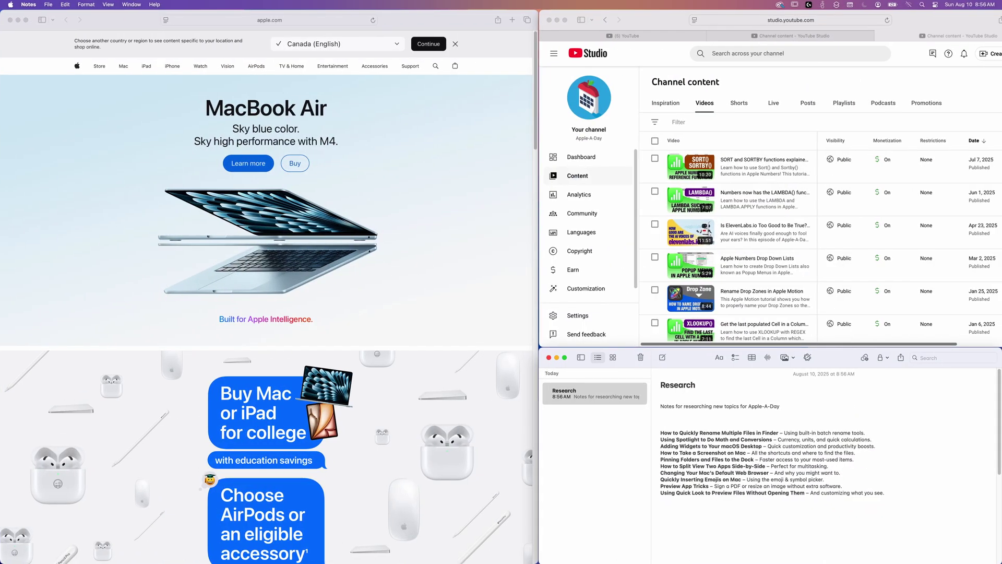
Step: Switch right through the desktops, first to Numbers and then to Final Cut Pro
key("ctrl+Right")
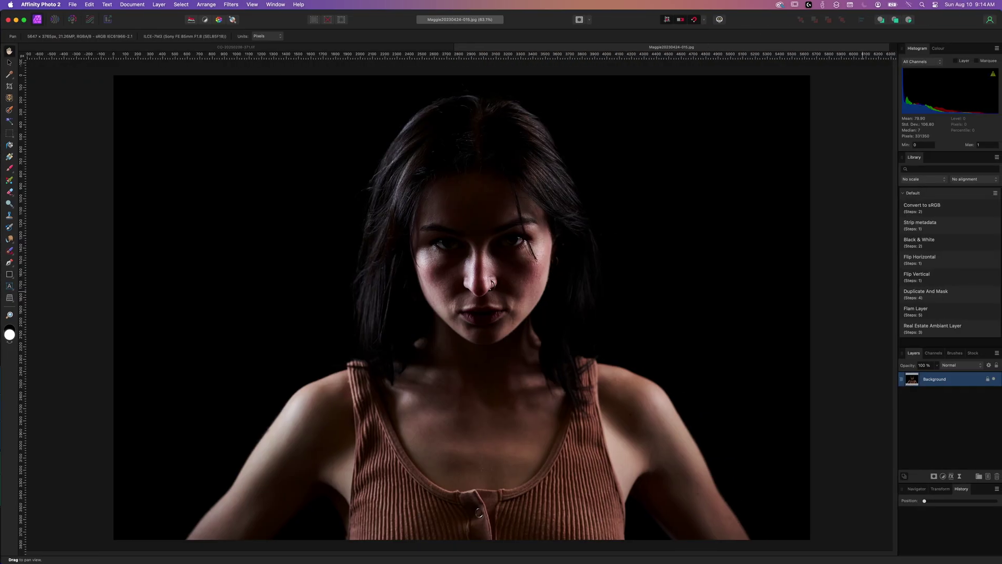
key("ctrl+Right")
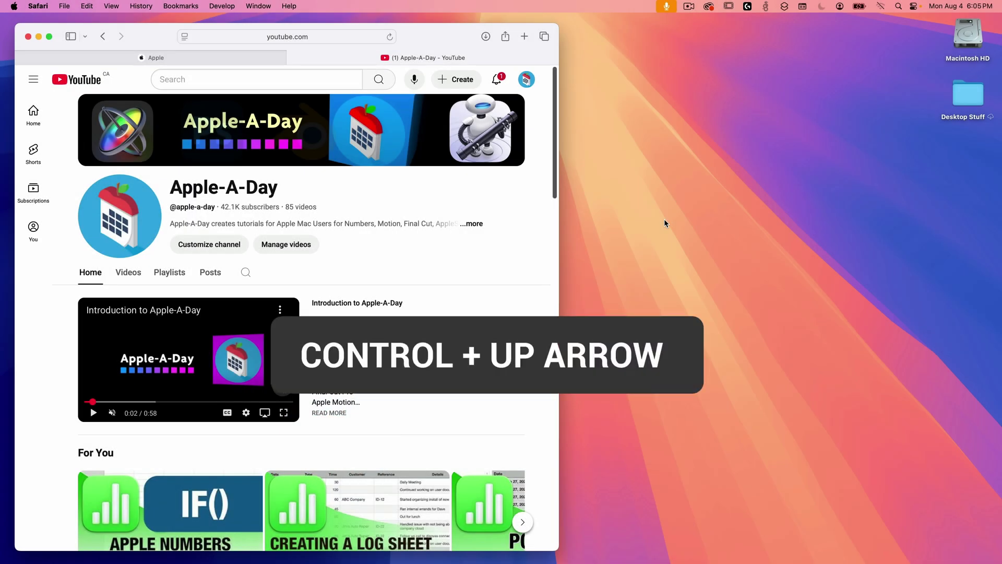
key("ctrl+Up")
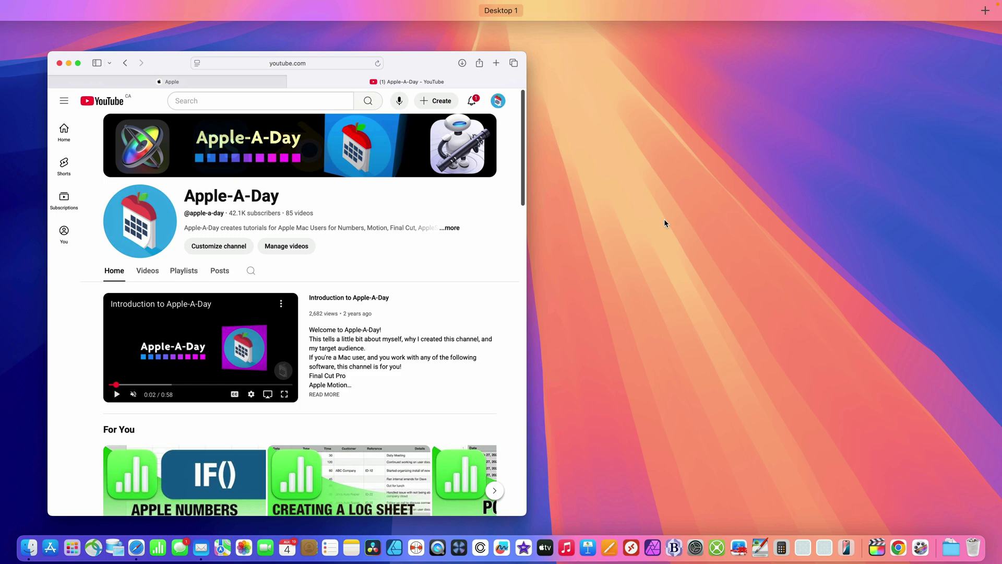
left_click(664, 219)
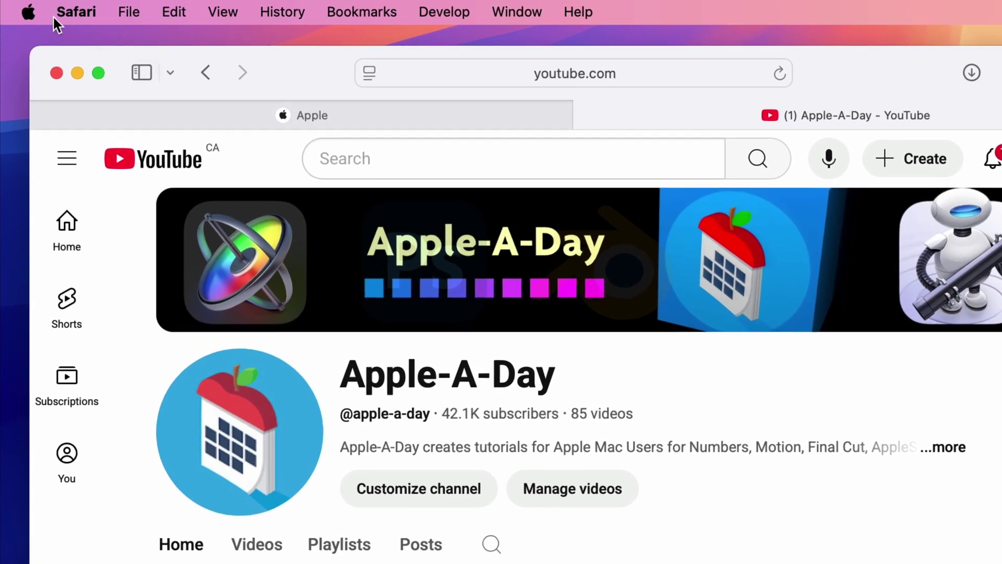
left_click(13, 6)
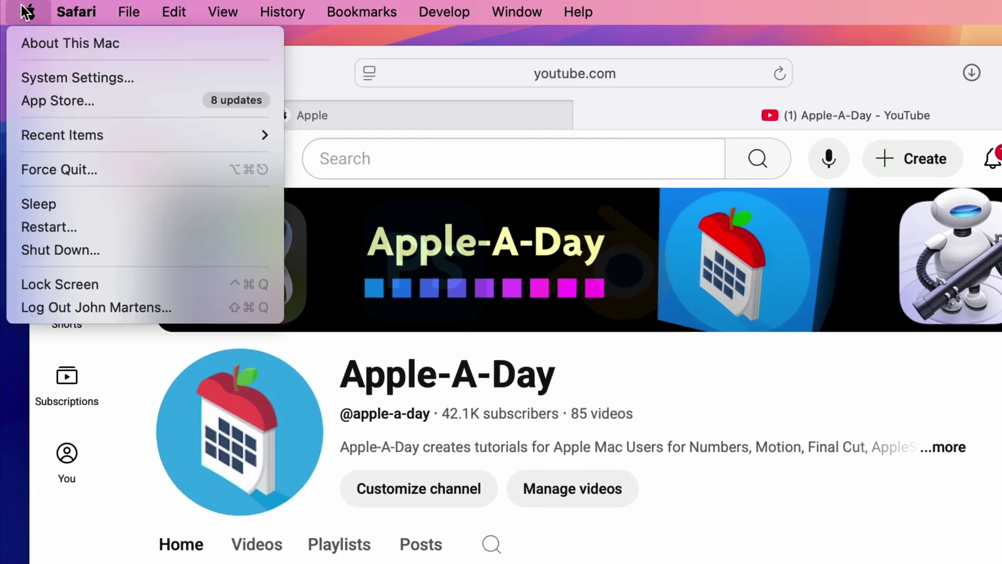
left_click(182, 77)
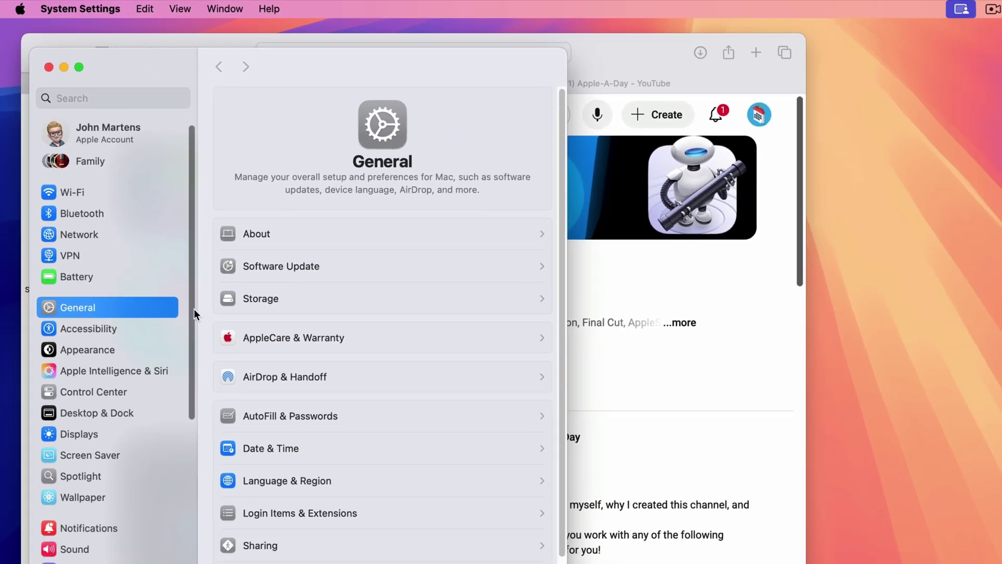
left_click_drag(193, 309, 182, 513)
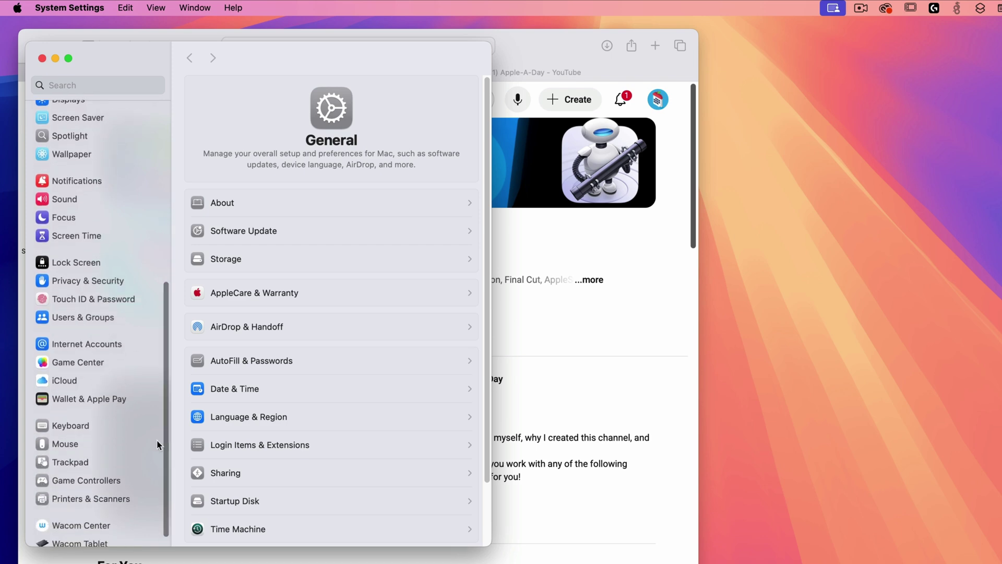
left_click(117, 462)
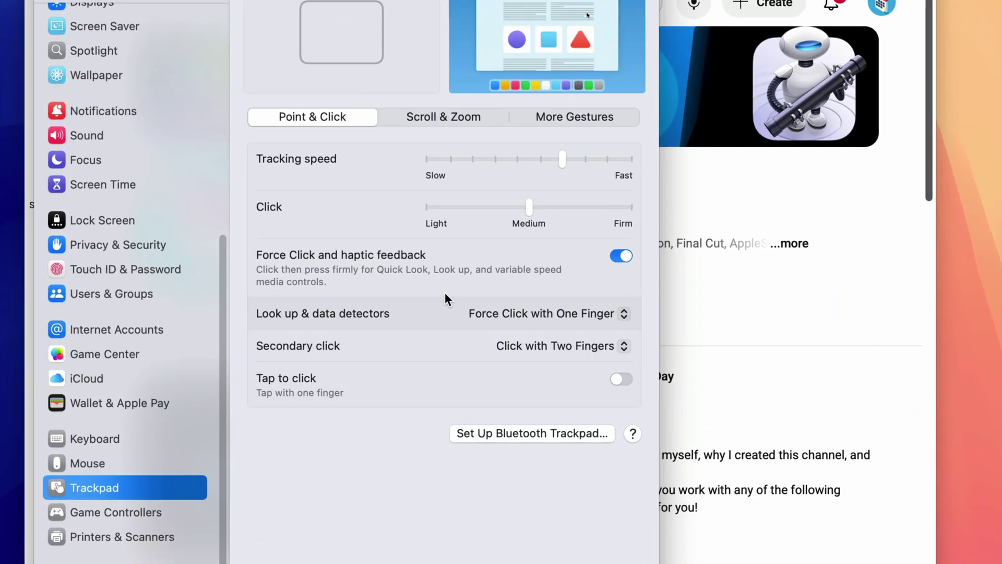
left_click(614, 121)
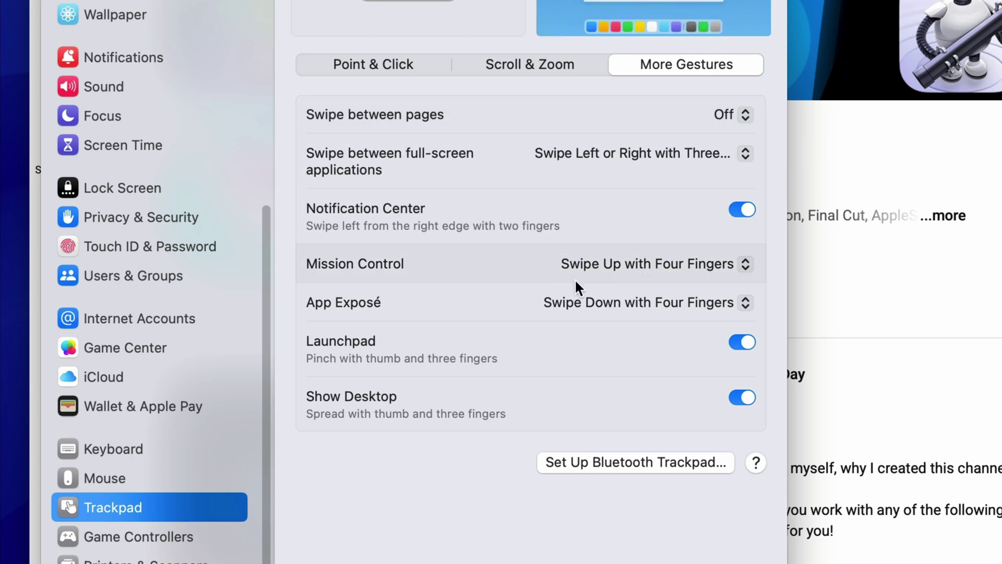
left_click(753, 264)
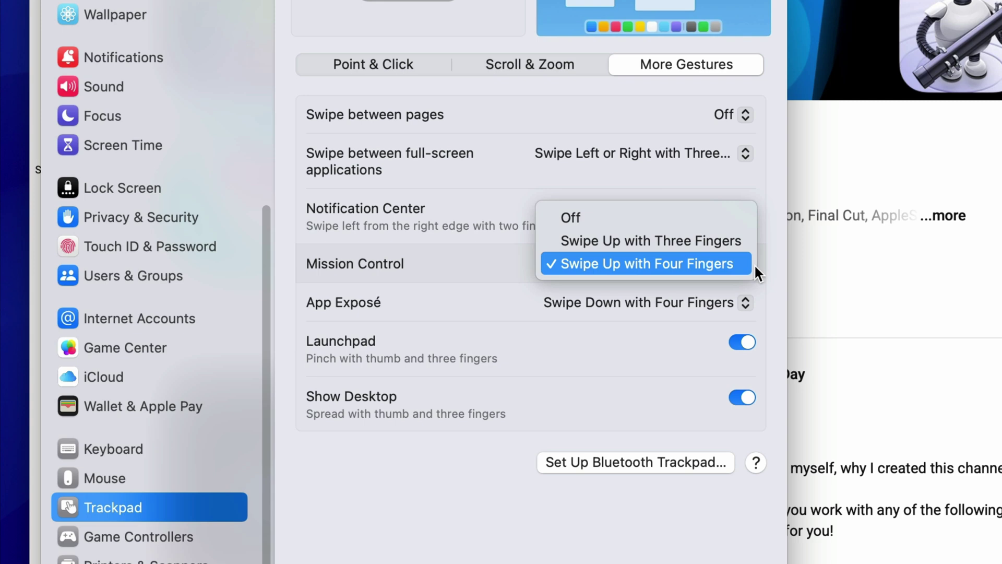
left_click(769, 264)
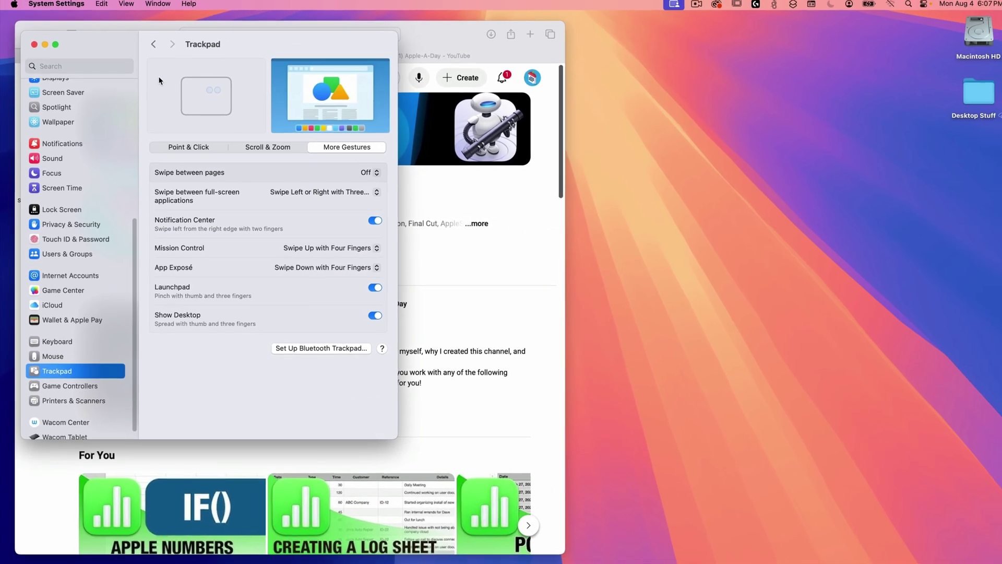
Step: Close the settings window and reopen Mission Control with the Spaces bar showing the Desktop 1 thumbnail
left_click(34, 47)
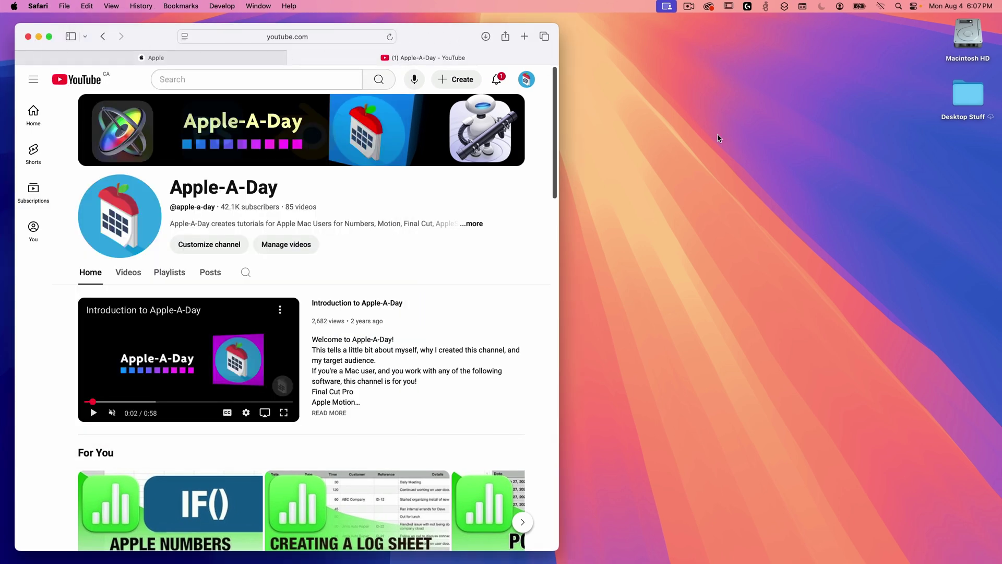
key("ctrl+Up")
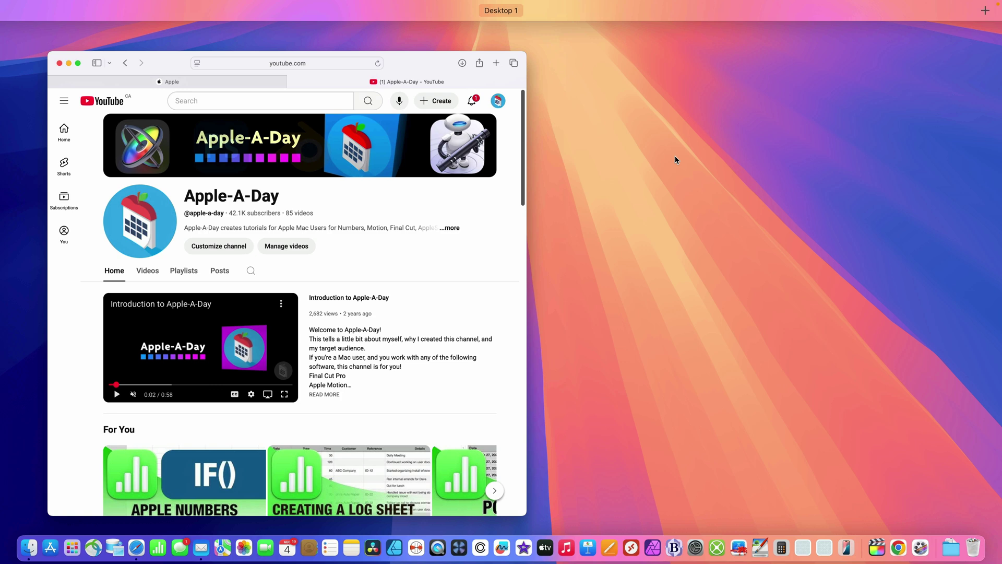
key("ctrl+Up")
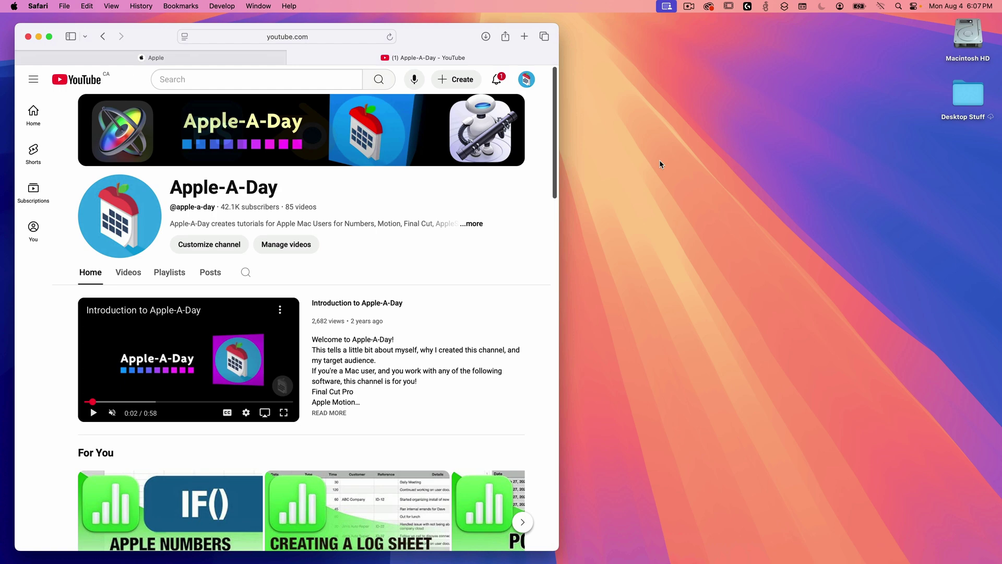
key("ctrl+Up")
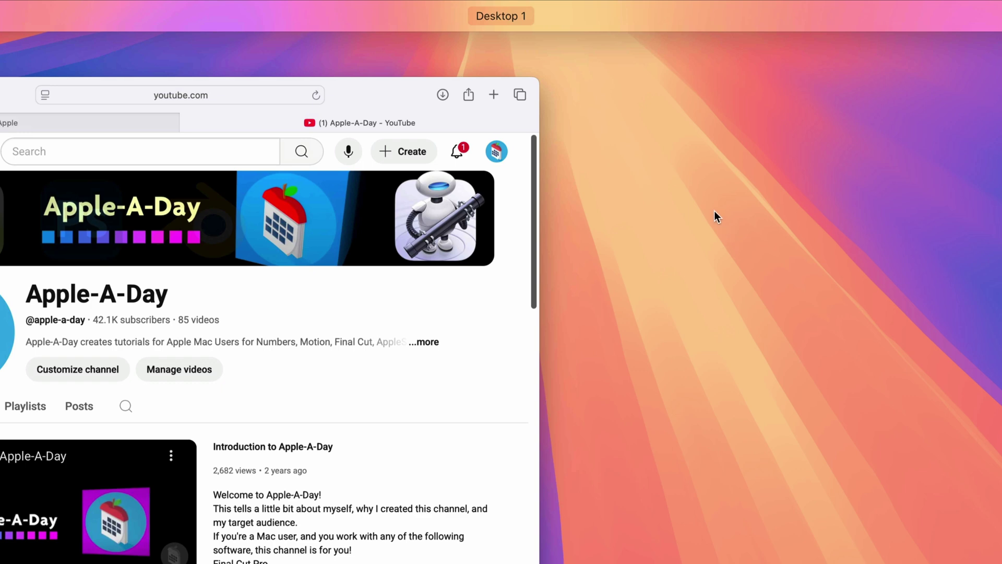
mouse_move(571, 22)
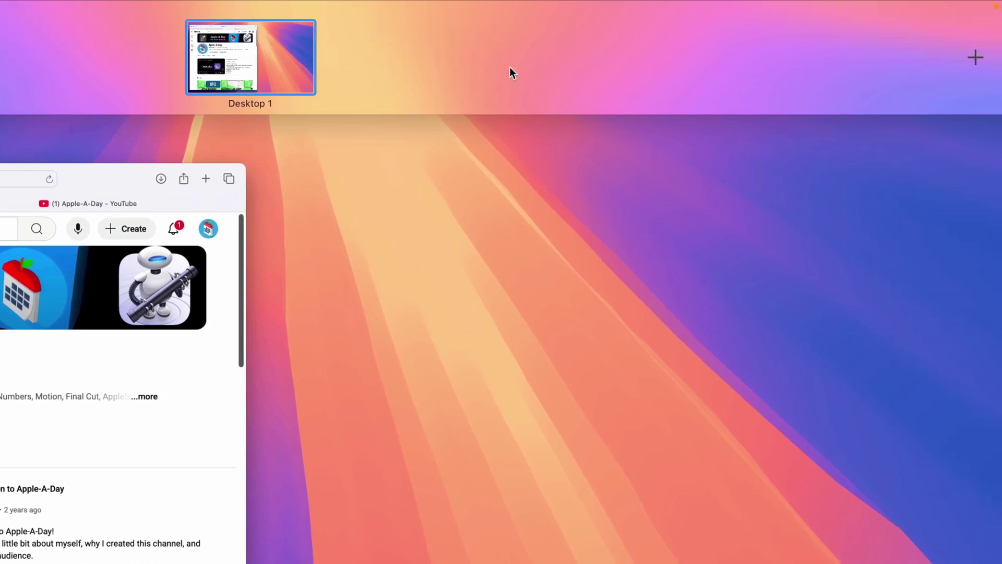
Step: Add an empty Desktop 2 from the Spaces bar, then leave Mission Control and stay on Desktop 1
mouse_move(925, 77)
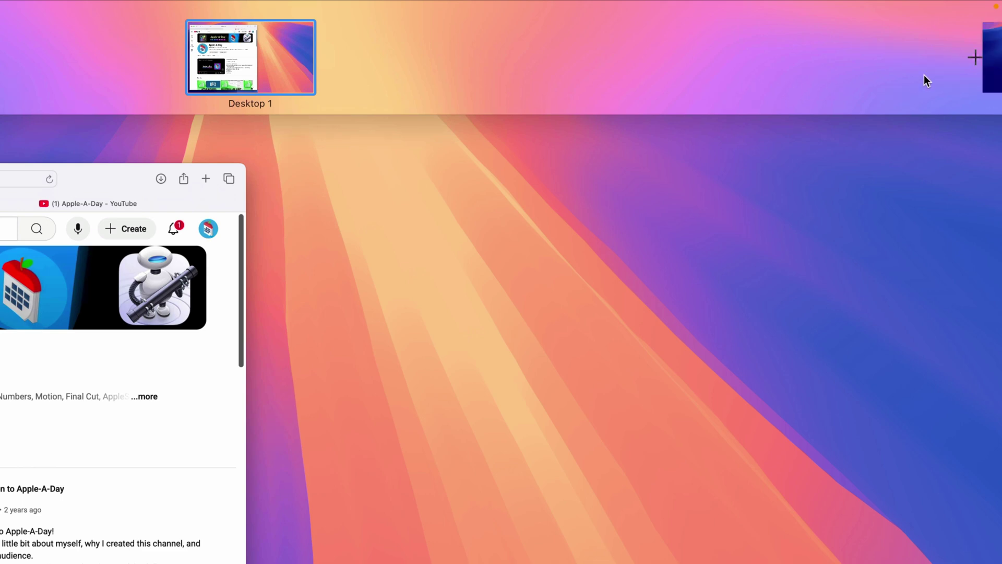
left_click(979, 64)
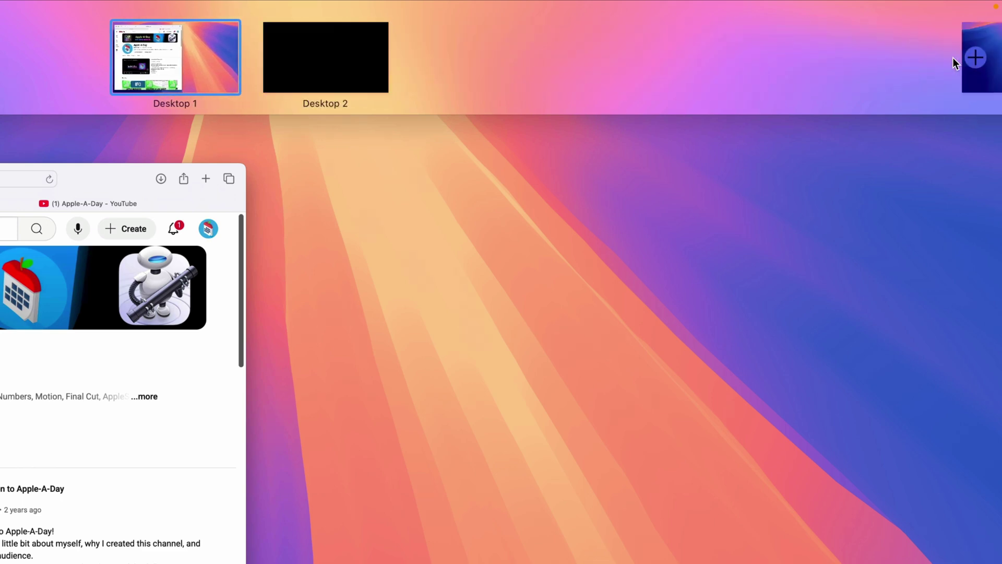
mouse_move(330, 68)
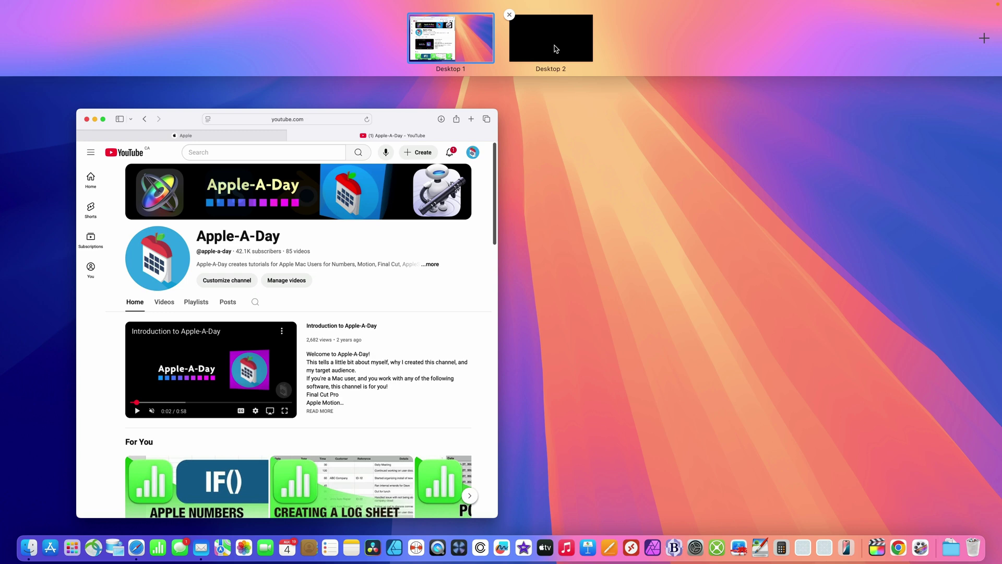
key("Escape")
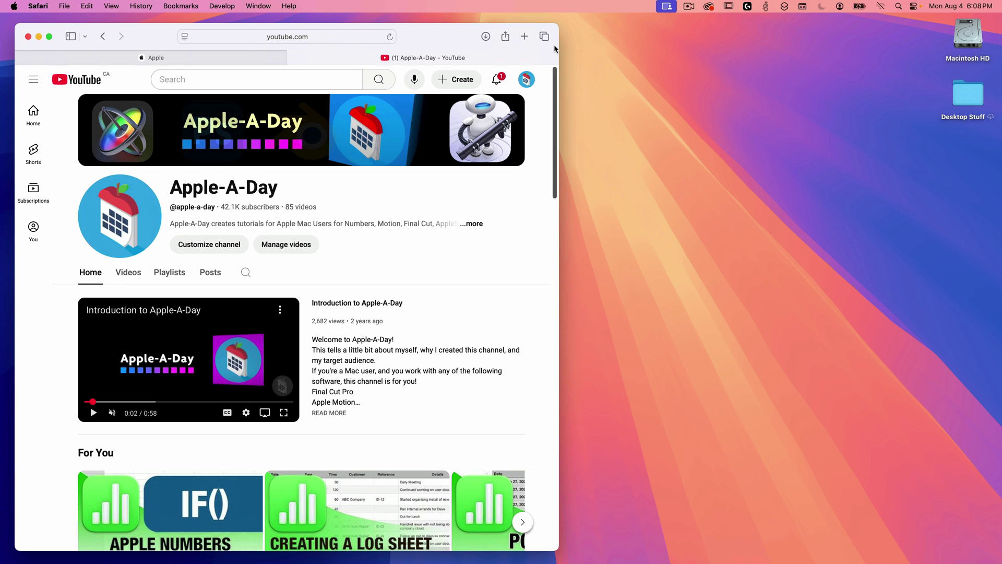
left_click(607, 78)
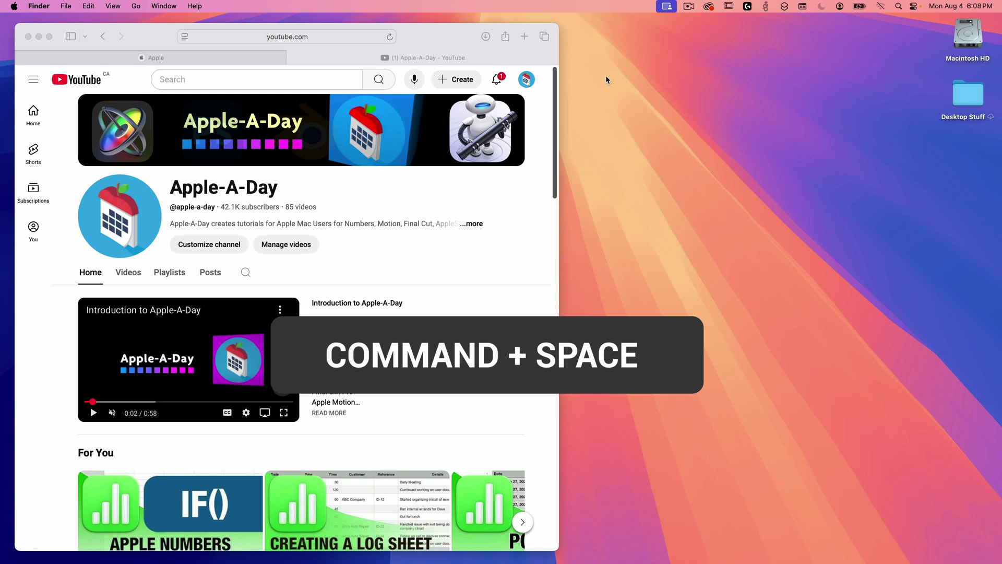
Step: Launch Notes from Spotlight, place its Research note right of Safari, and show both desktops in Mission Control
key("super+space")
type("not")
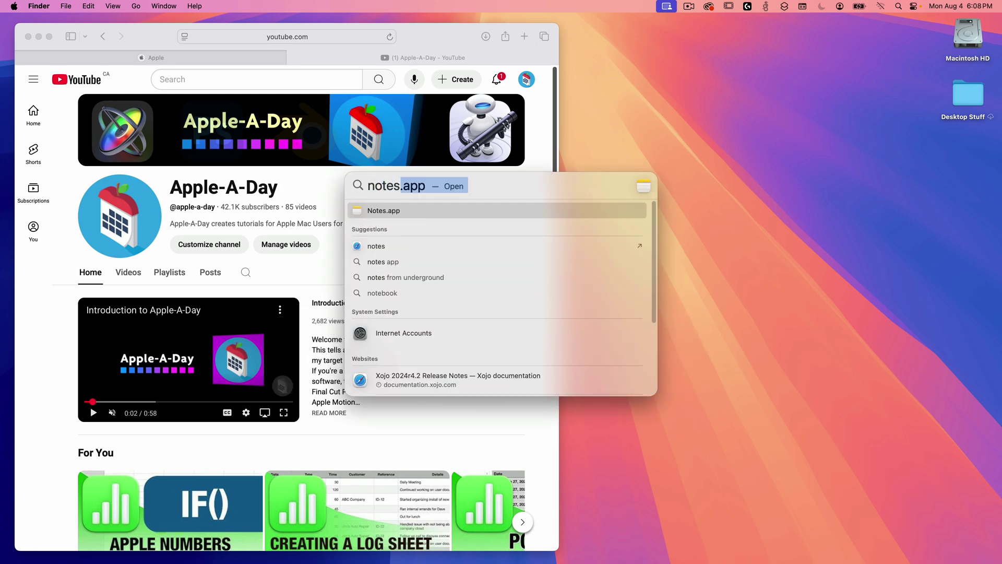
key("Return")
left_click_drag(626, 38, 735, 28)
key("ctrl+Up")
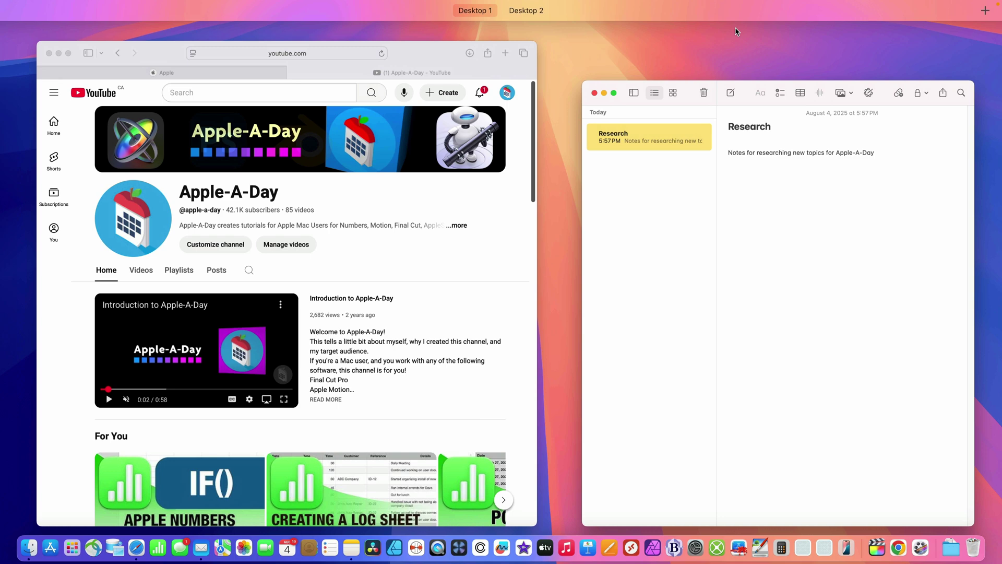
mouse_move(678, 24)
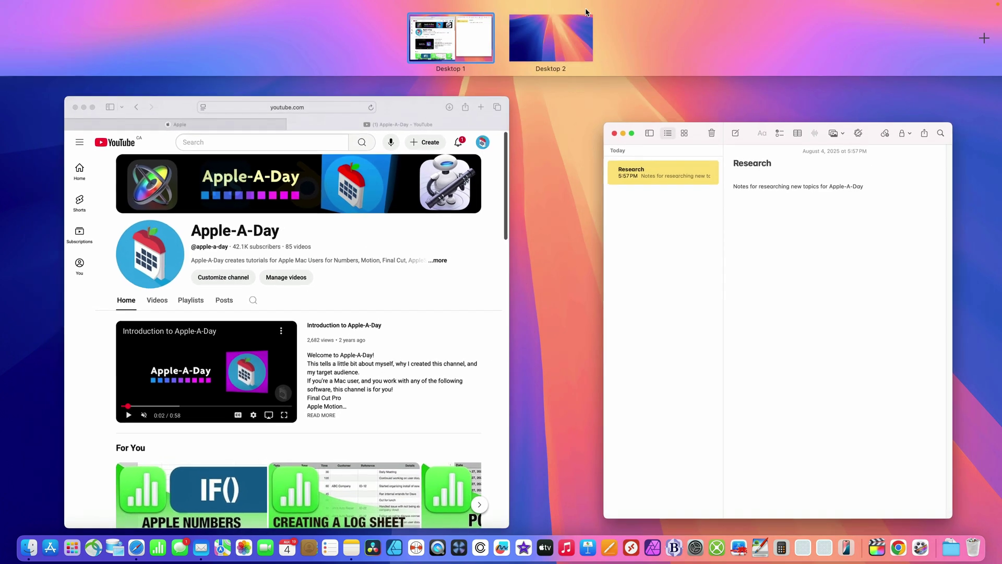
Step: Go to Desktop 2, launch Numbers and look for a recently opened spreadsheet
left_click(548, 30)
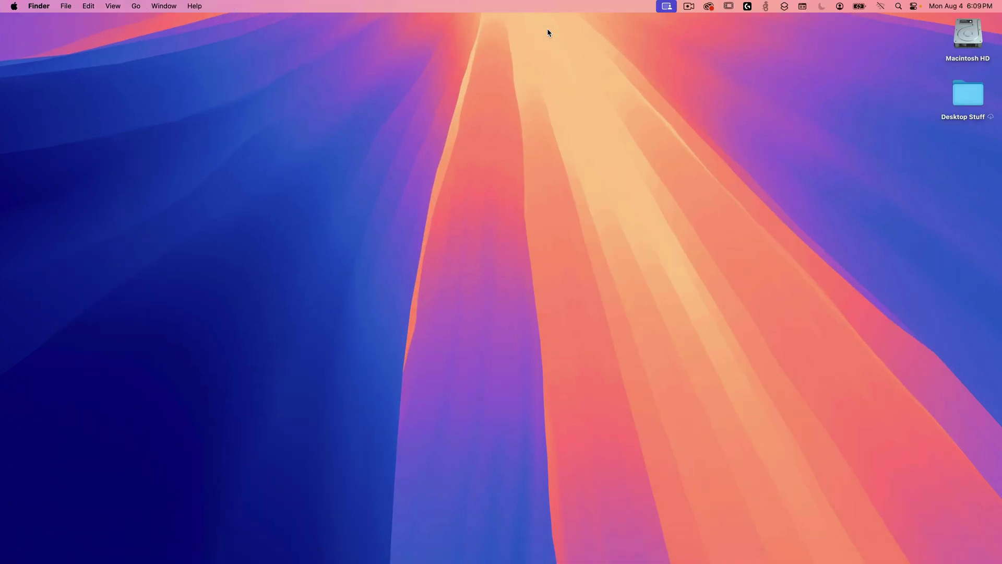
key("super+space")
type("numbers")
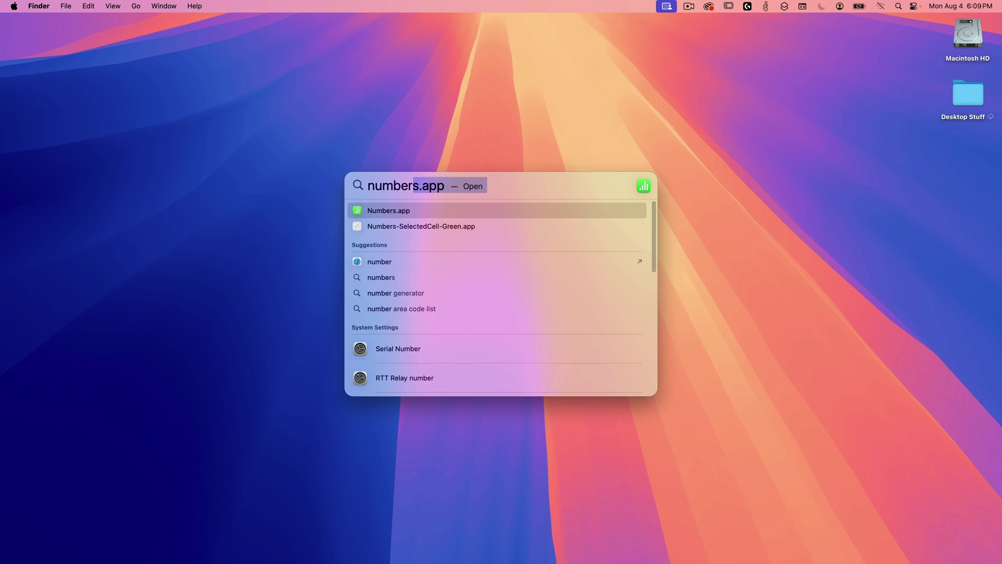
key("Return")
left_click(73, 6)
mouse_move(91, 44)
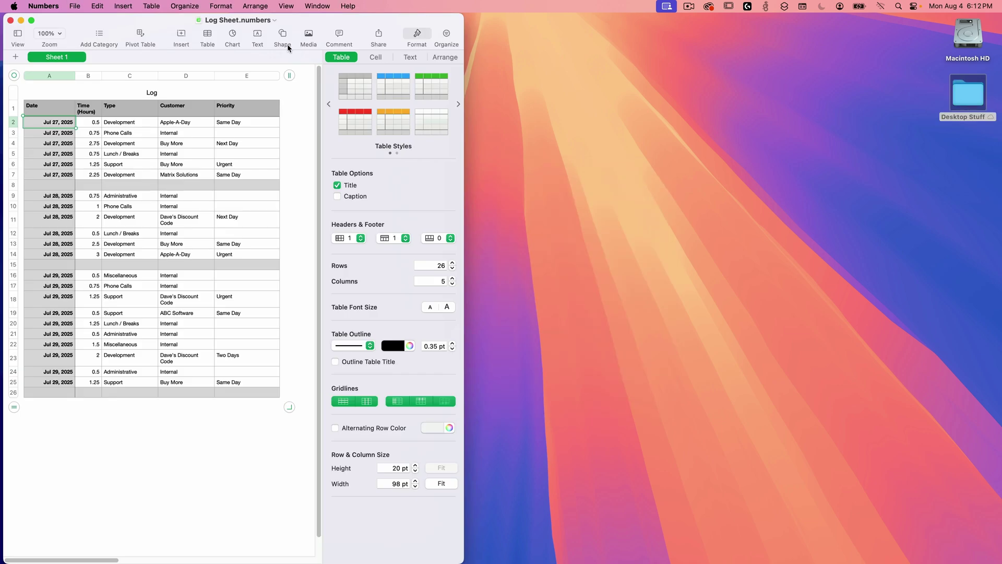
Step: Create an Untitled spreadsheet from the Checklist template and tile it beside Log Sheet
key("super+n")
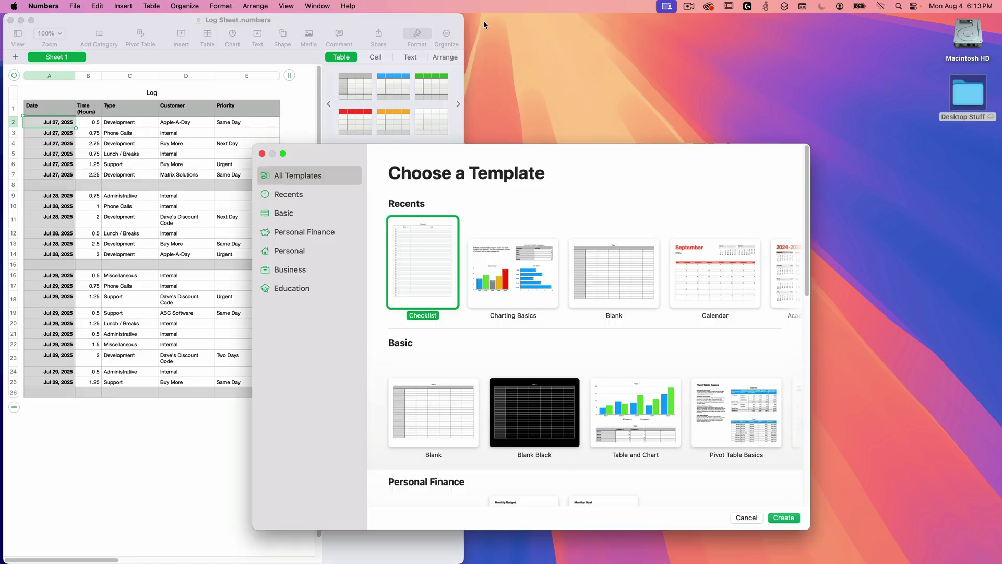
double_click(424, 269)
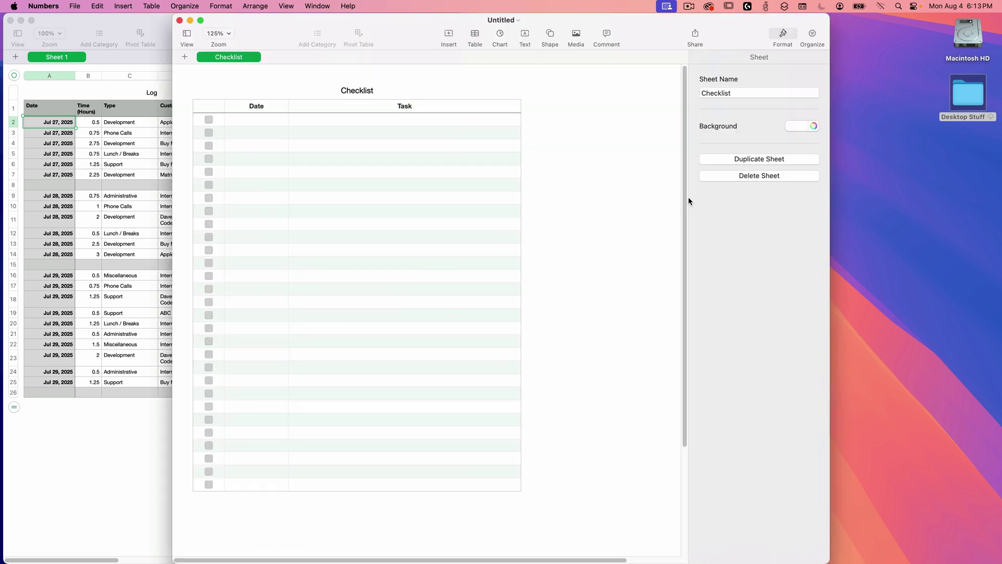
left_click_drag(830, 186, 697, 193)
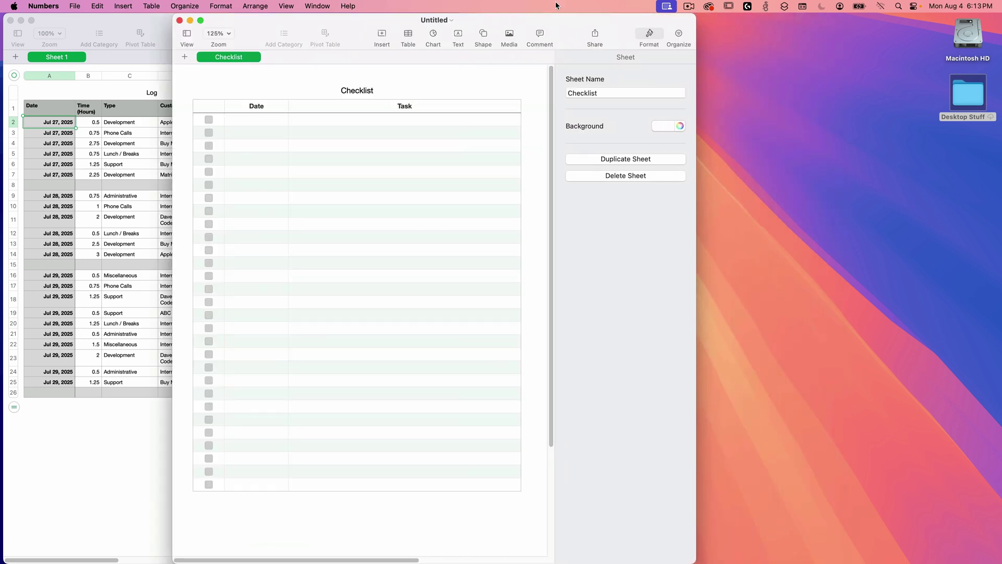
key("ctrl+shift+Right")
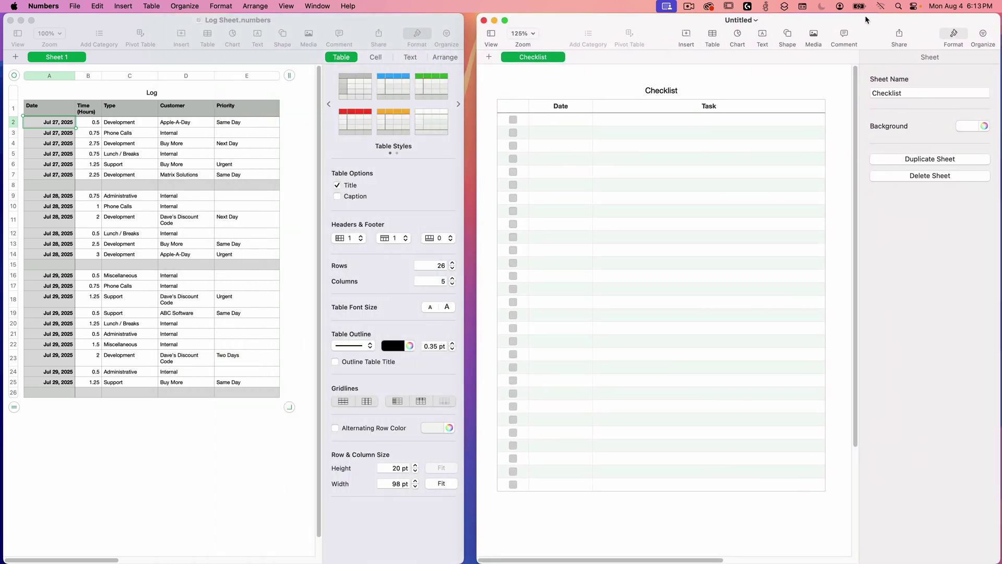
left_click_drag(865, 19, 857, 21)
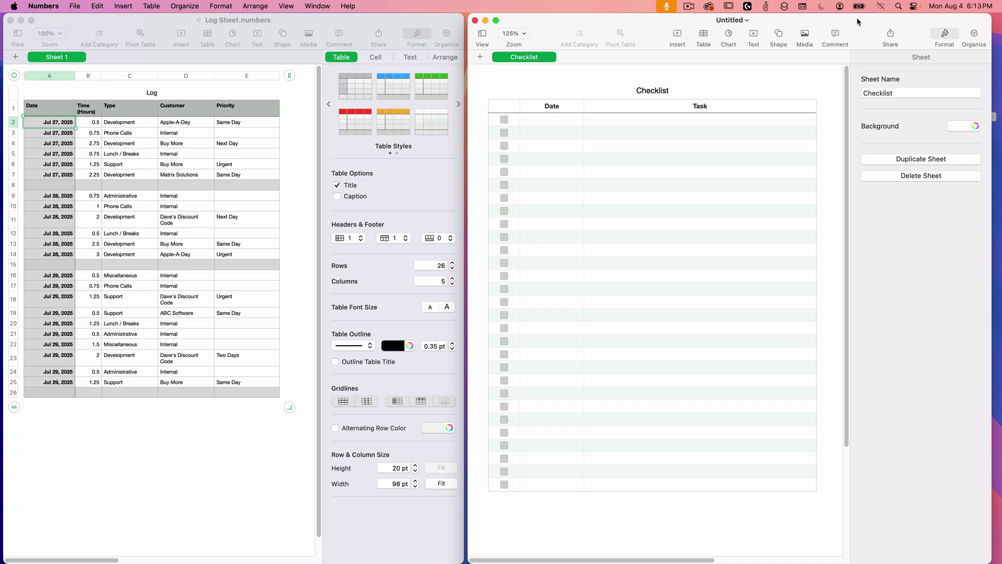
key("ctrl+Left")
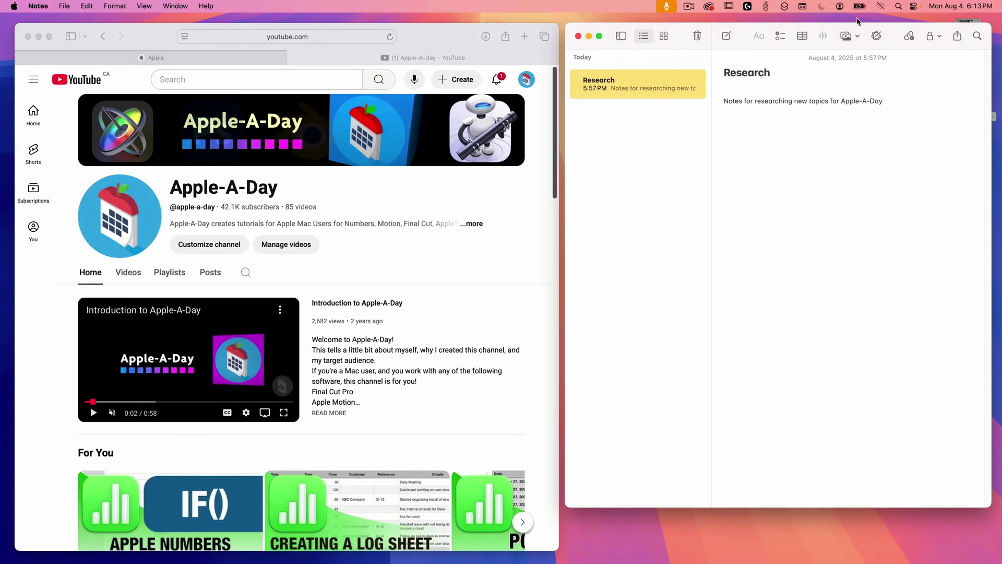
key("ctrl+Right")
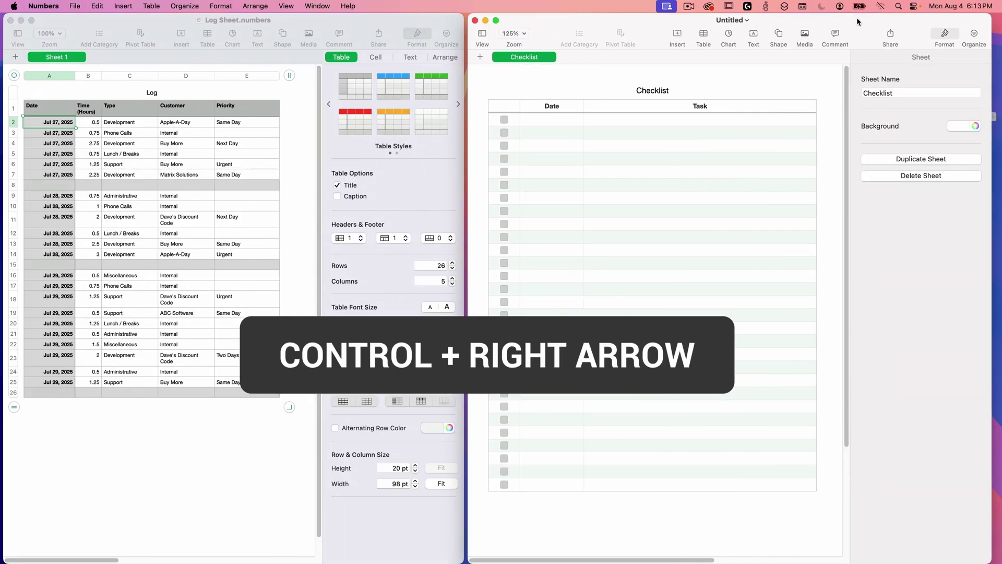
key("ctrl+Left")
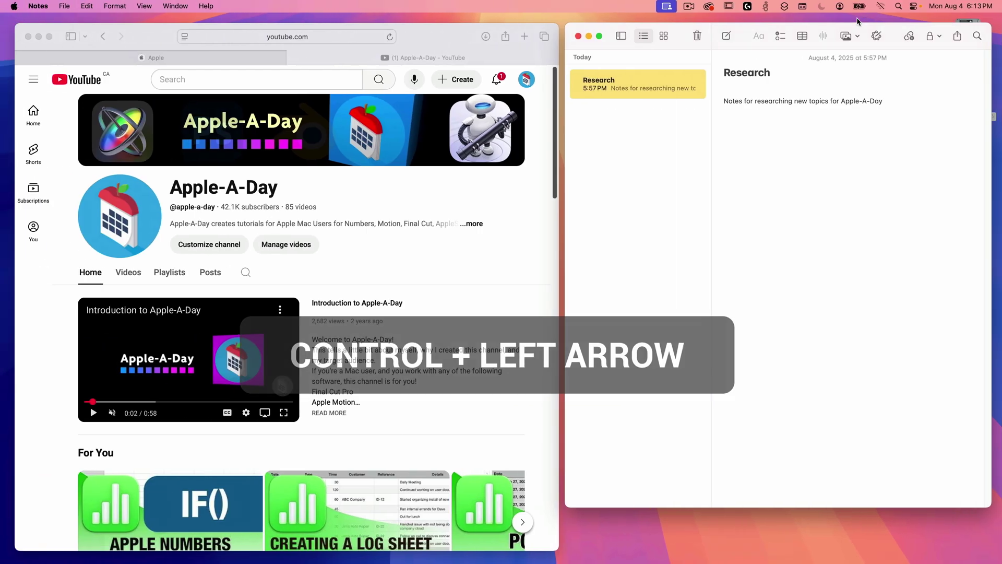
key("ctrl+Up")
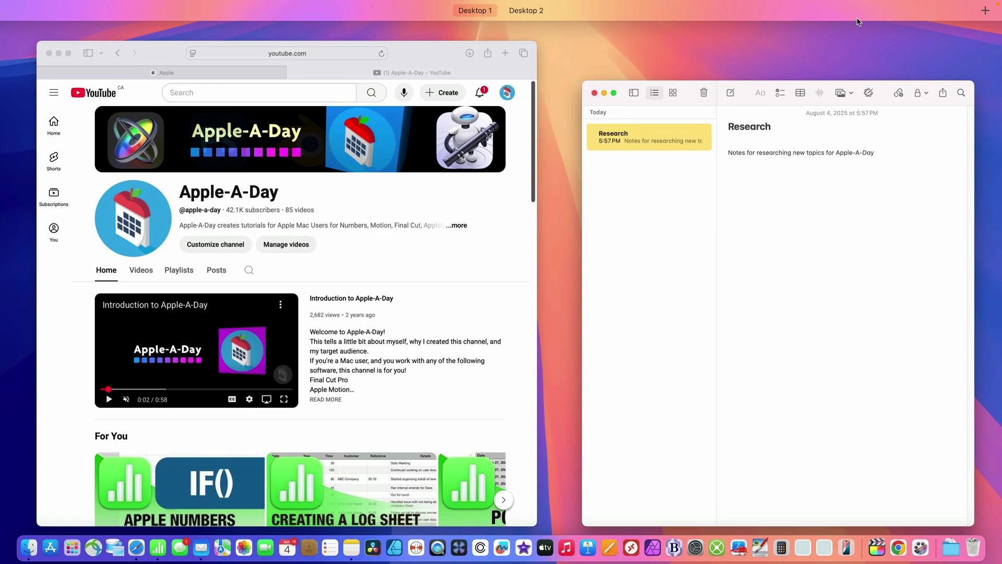
left_click(573, 35)
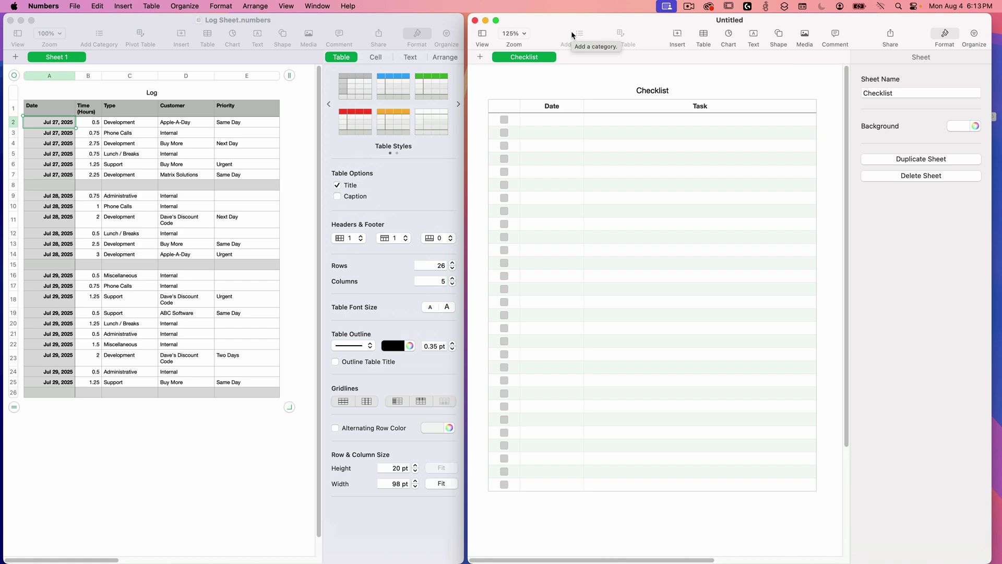
key("ctrl+Up")
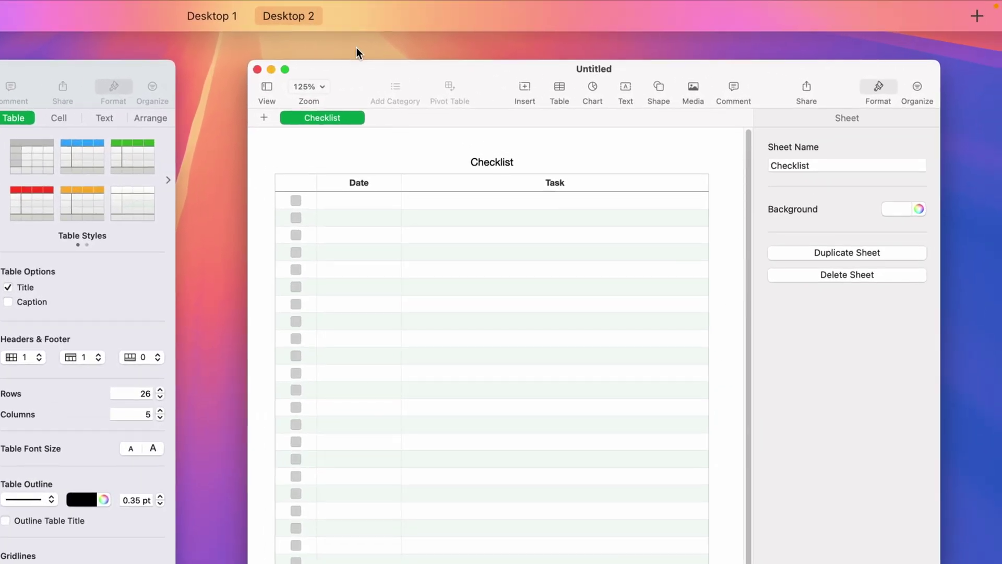
Step: Add a Desktop 3 in the Spaces bar, remove it, then add an empty Desktop 3 again
mouse_move(440, 19)
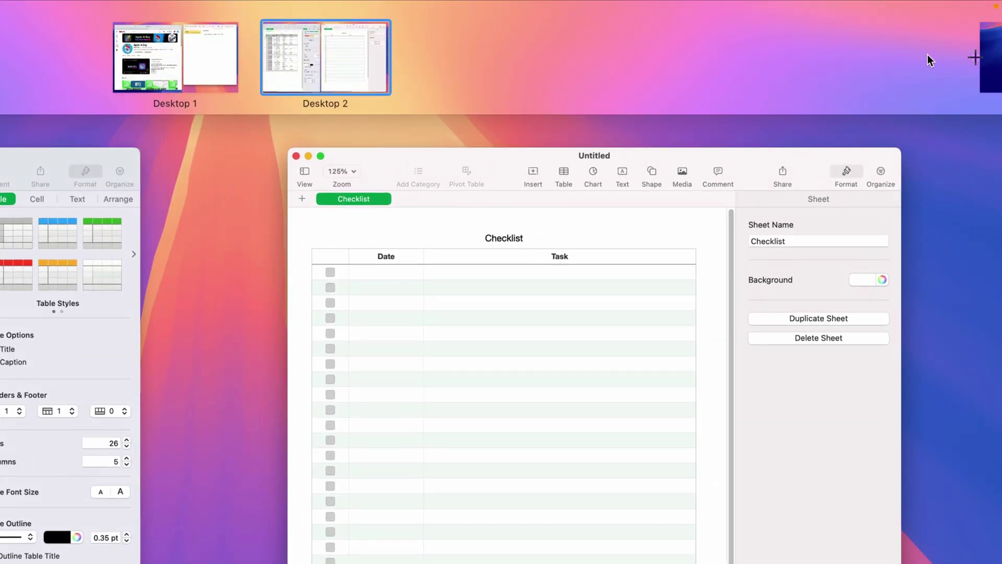
left_click(980, 62)
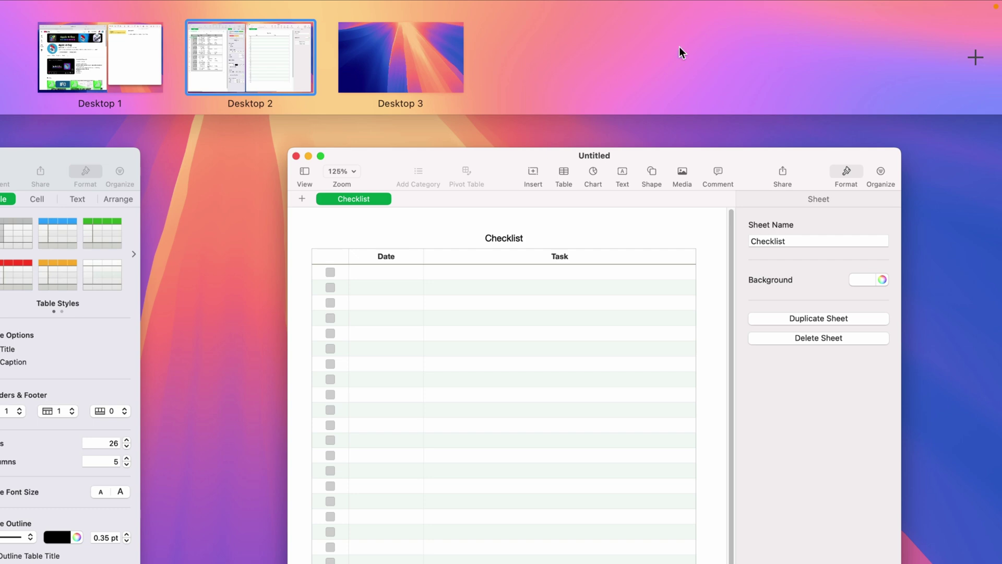
mouse_move(383, 41)
left_click(340, 23)
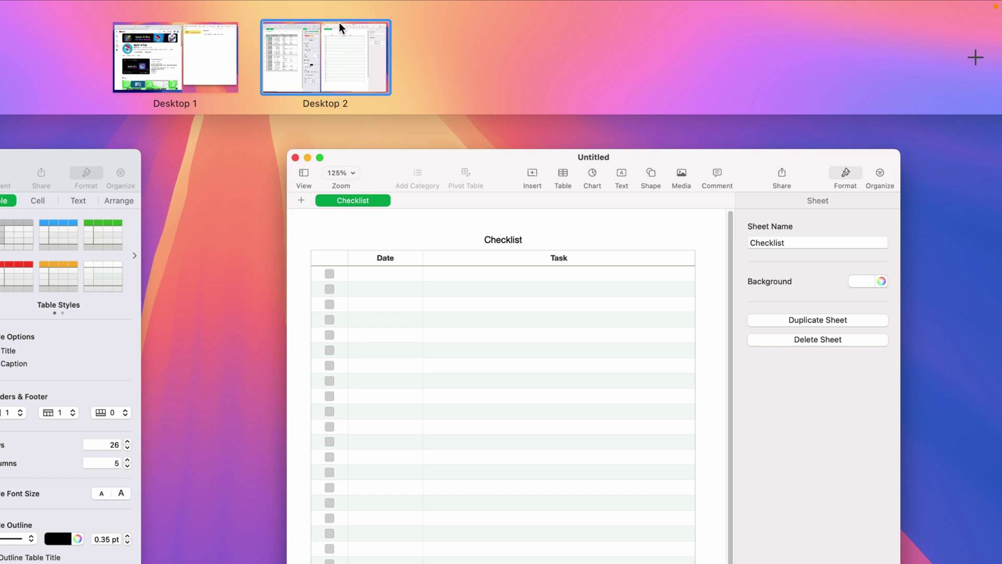
mouse_move(340, 23)
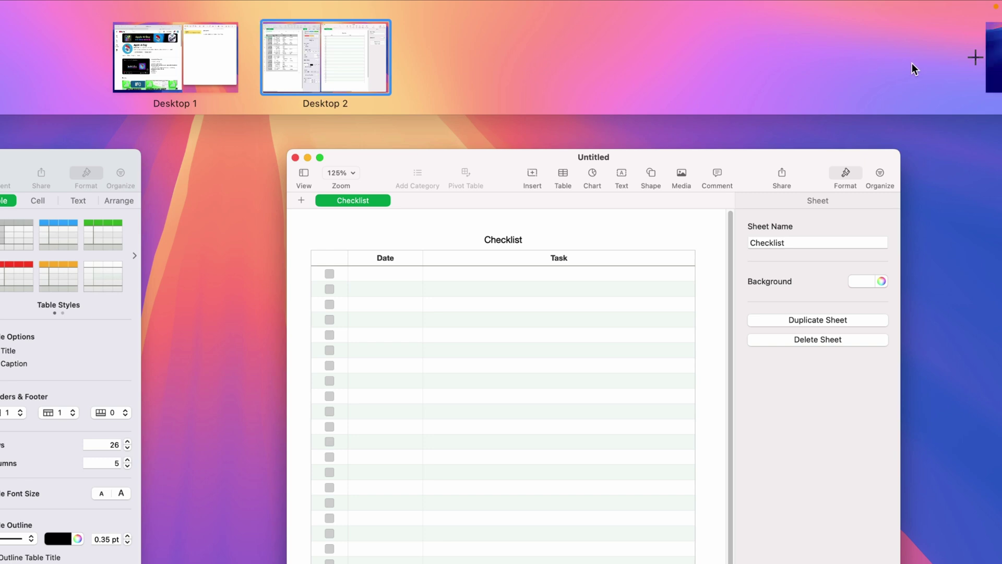
left_click(972, 61)
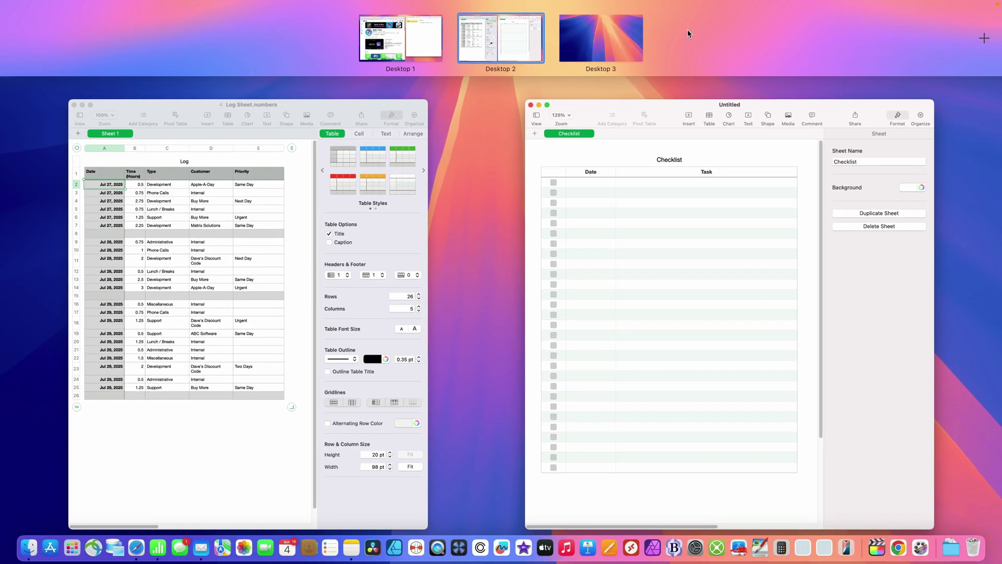
Step: Pick the Desktop 3 thumbnail in the Spaces bar to move onto that empty desktop
mouse_move(628, 39)
left_click(627, 38)
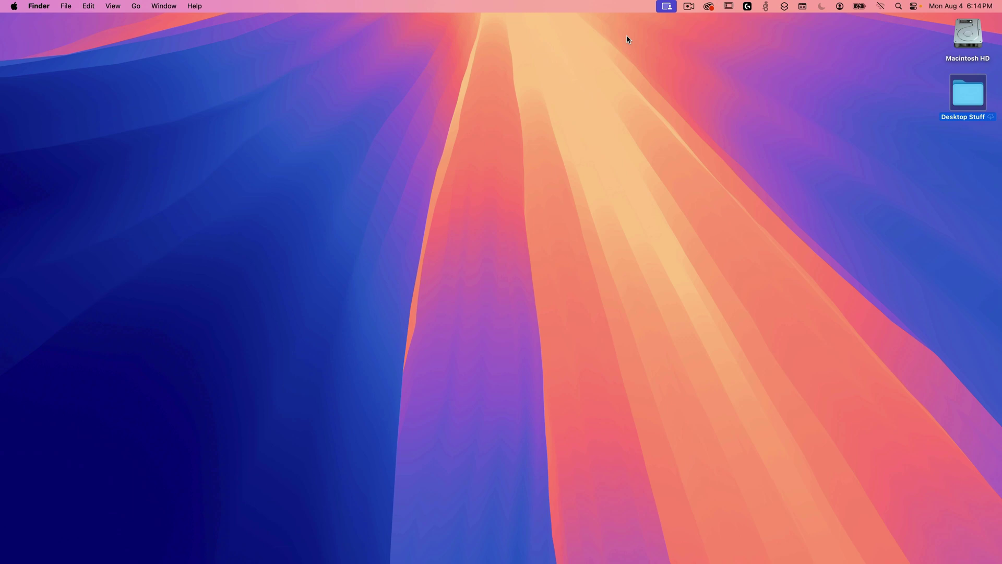
key("super+space")
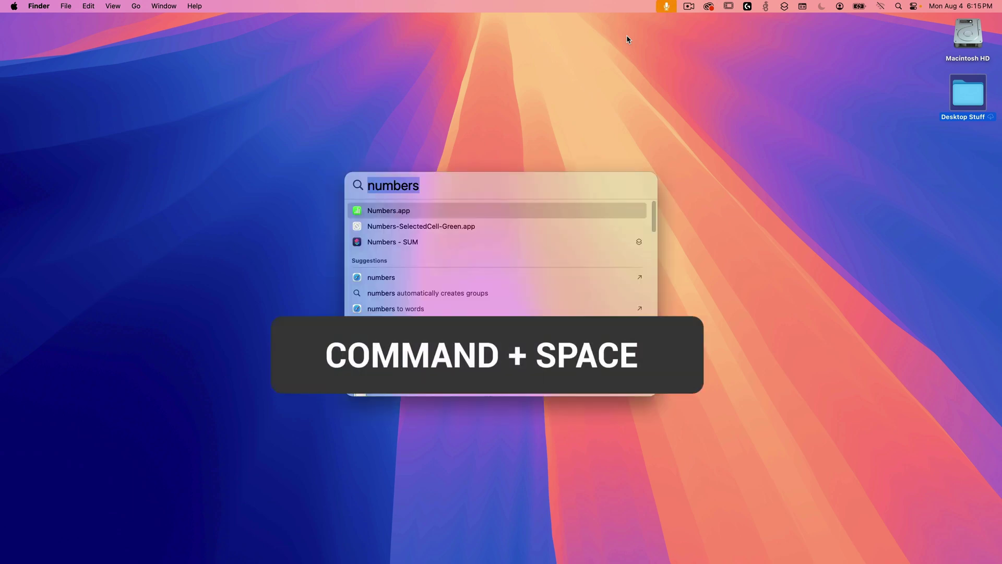
Step: Launch Final Cut Pro on Desktop 3 with AppleADay-Titles-Numbers, then go back two desktops to Desktop 1
type("final Cut Pro.app")
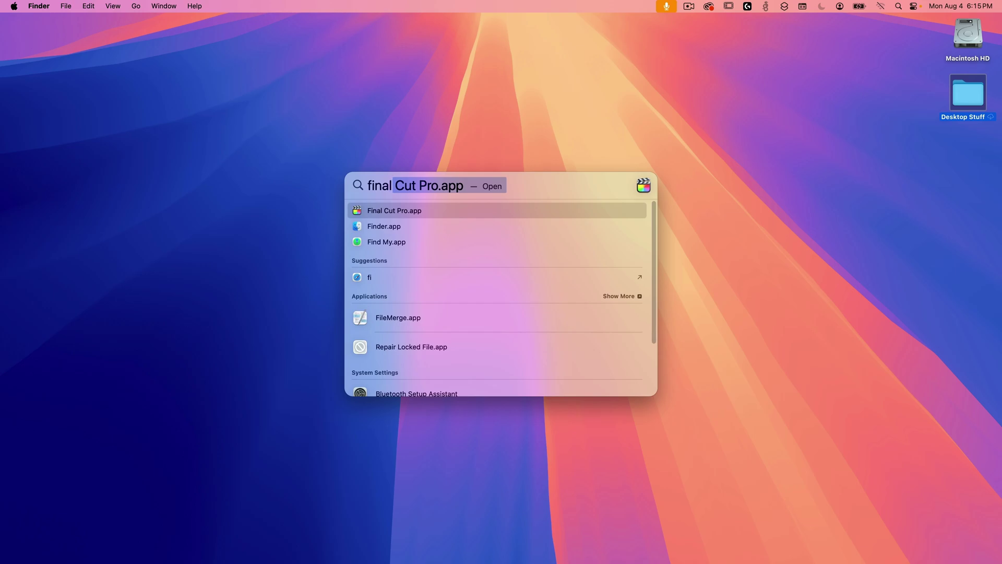
key("Return")
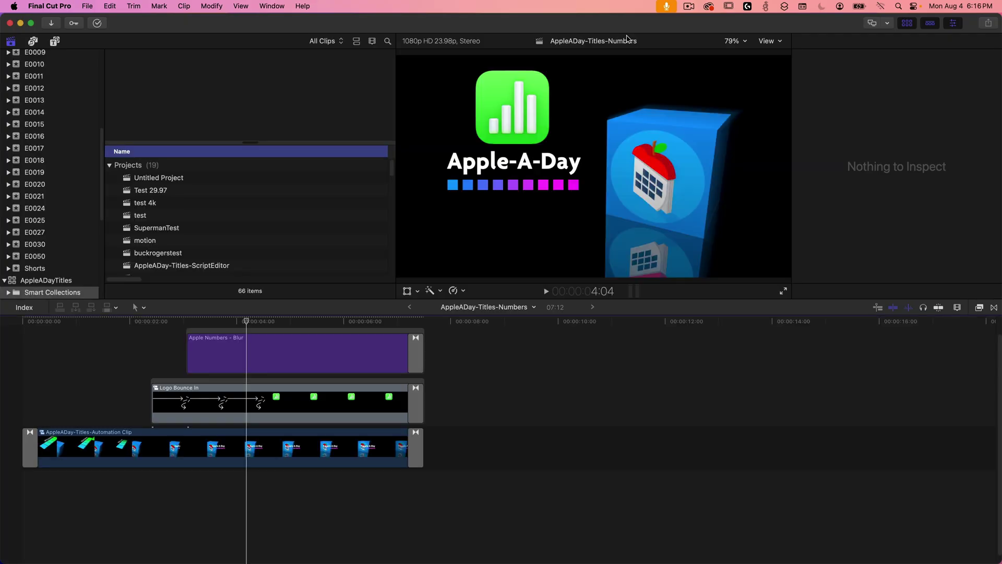
key("ctrl+Left")
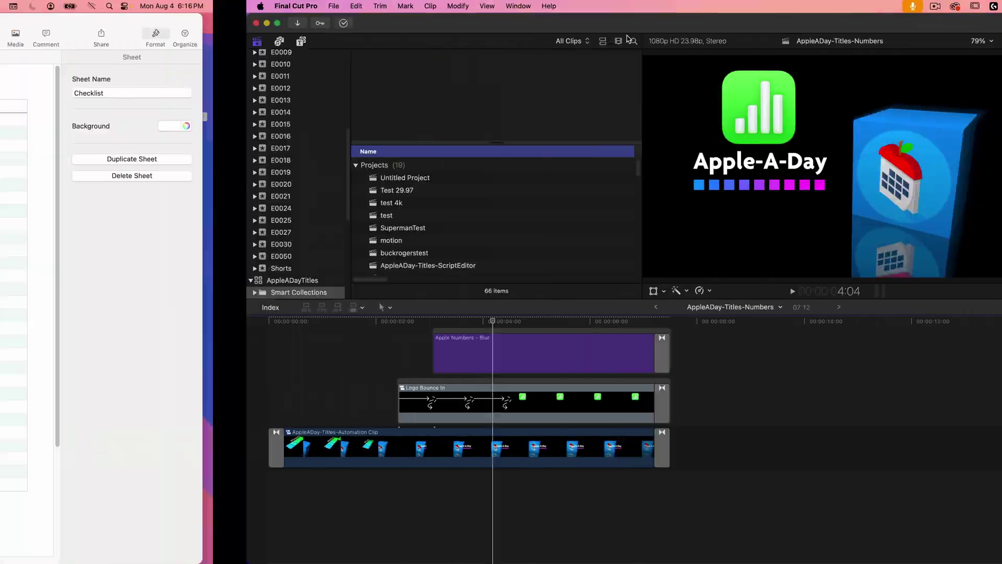
key("ctrl+Left")
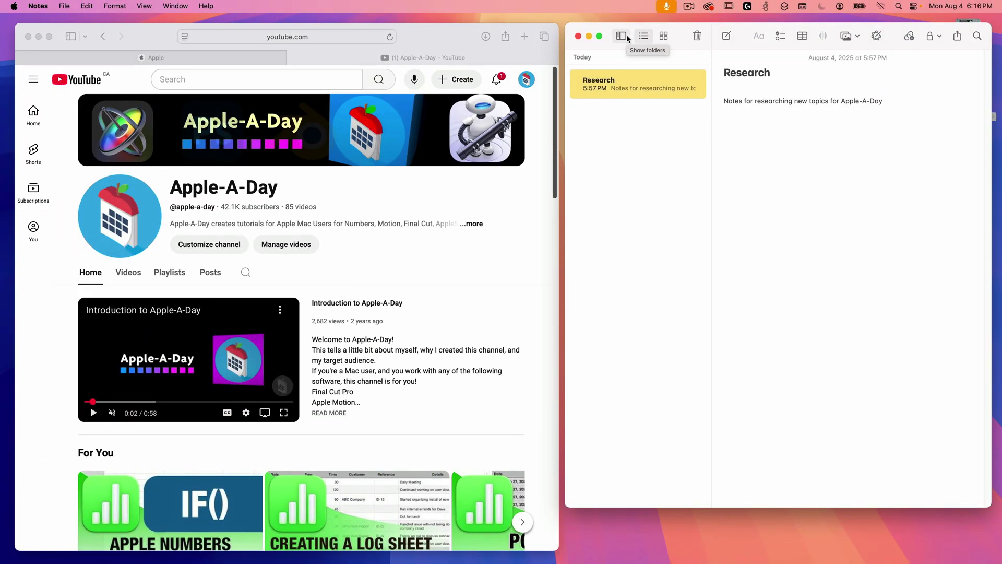
Step: Use Command+Tab to bring Final Cut Pro, then Safari, to the front
key("super+Tab")
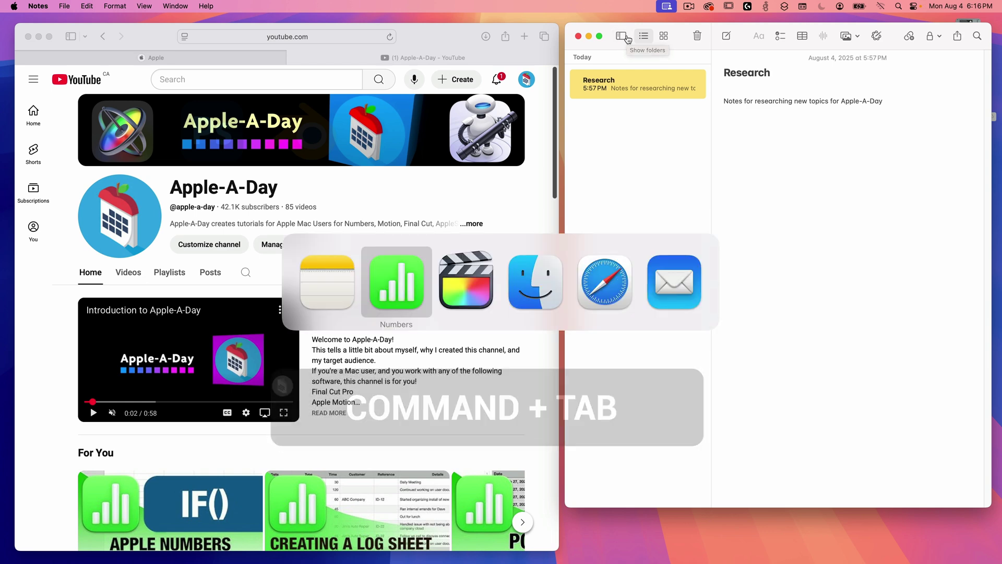
key("super+Tab")
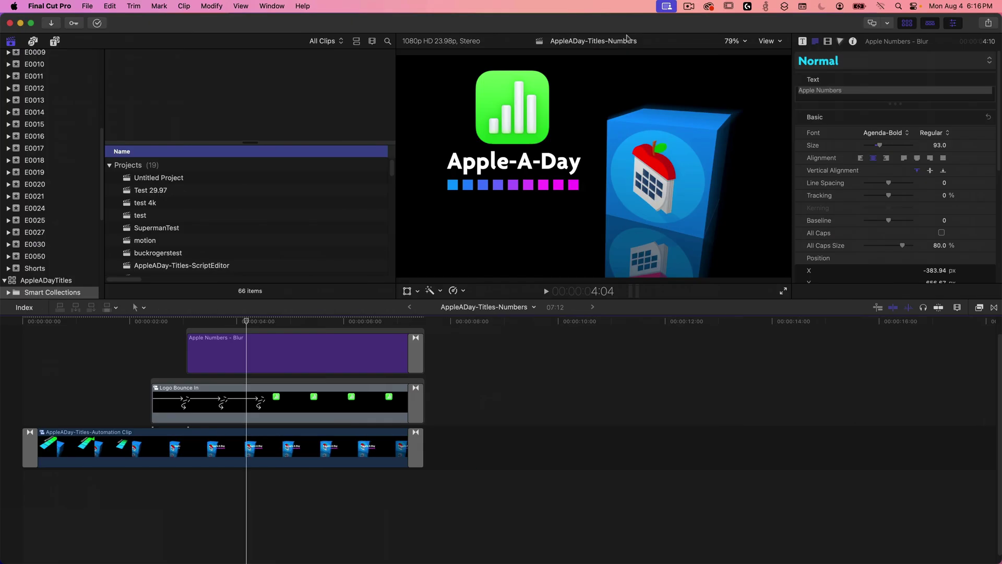
key("super+Tab")
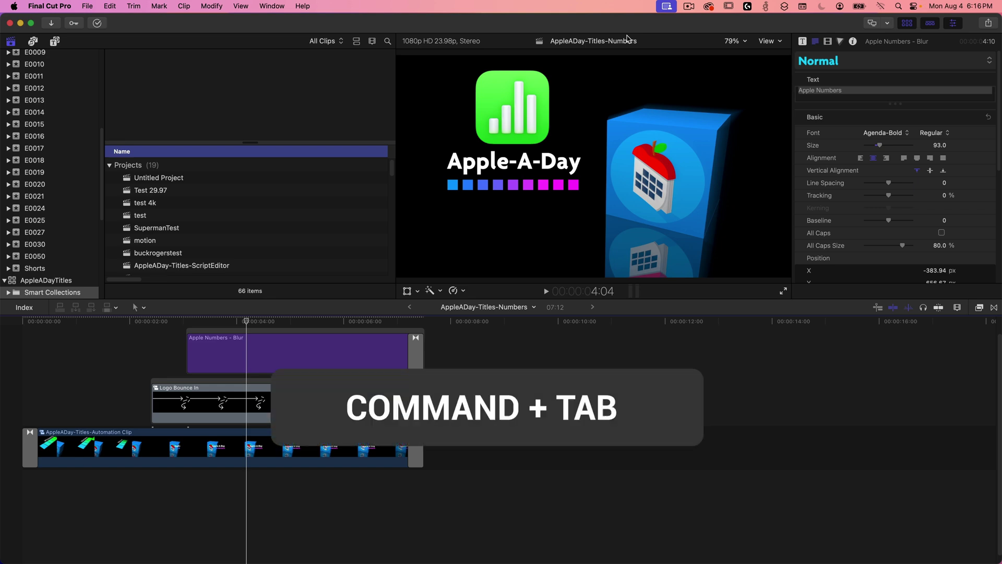
key("super+Tab")
key("super+Tab")
key("super+Tab")
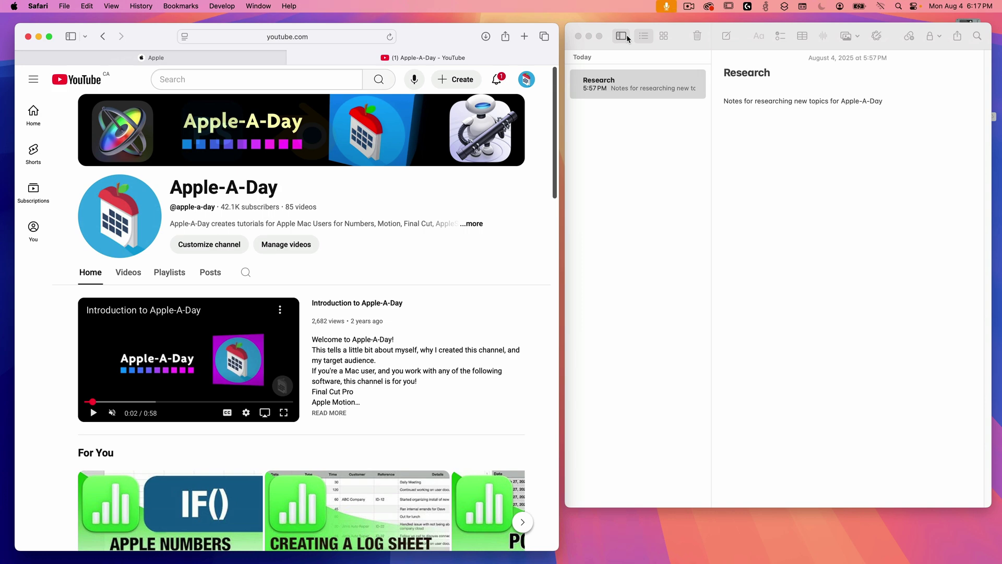
key("ctrl+Up")
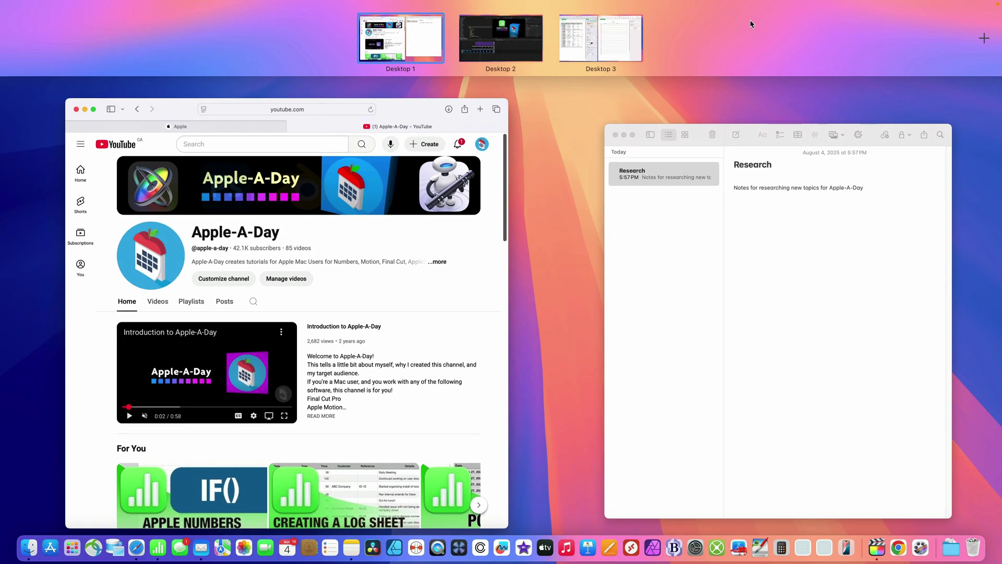
Step: Add a Desktop 4 and move Notes onto it, then drag Notes back onto Desktop 1
left_click(984, 38)
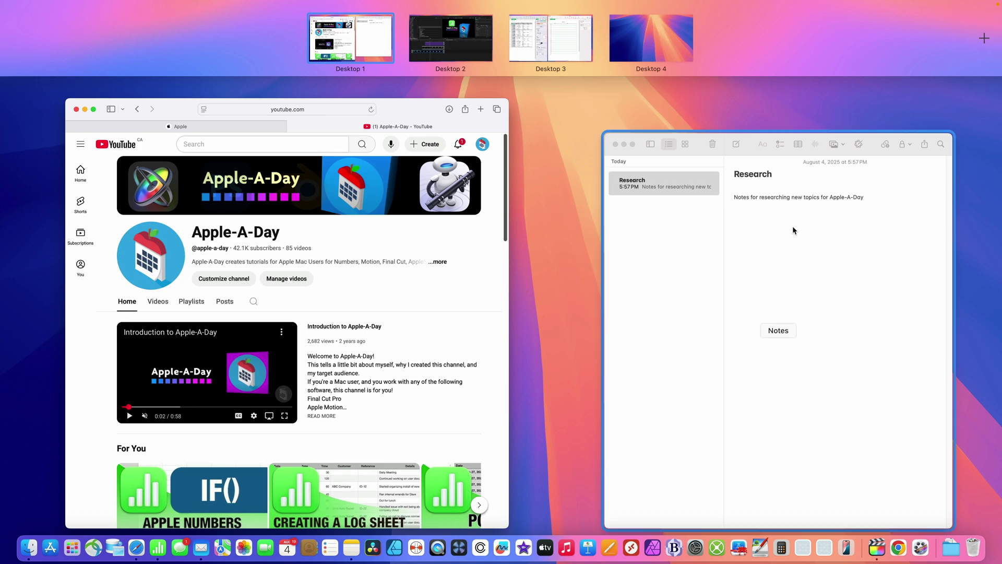
left_click_drag(692, 144, 648, 32)
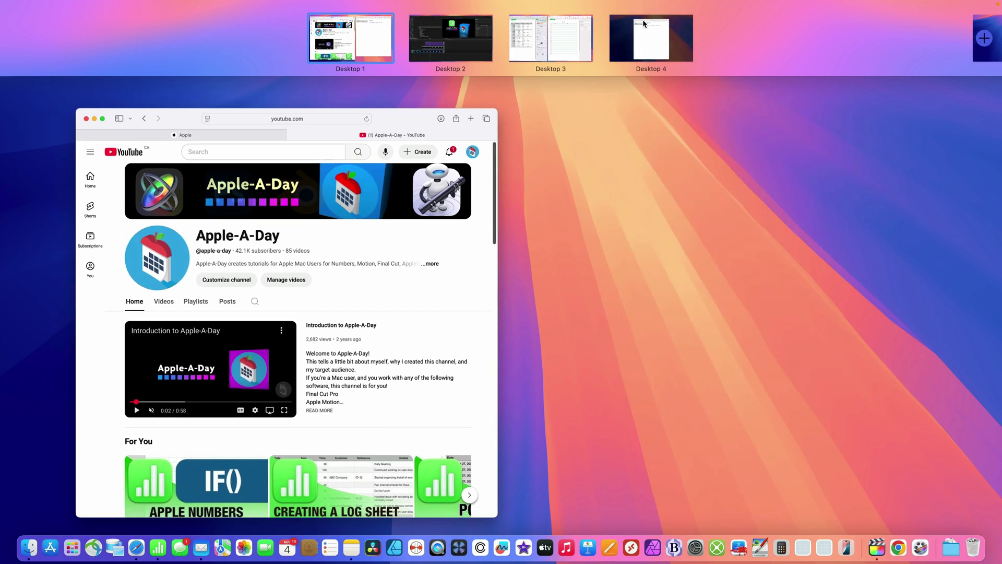
mouse_move(639, 42)
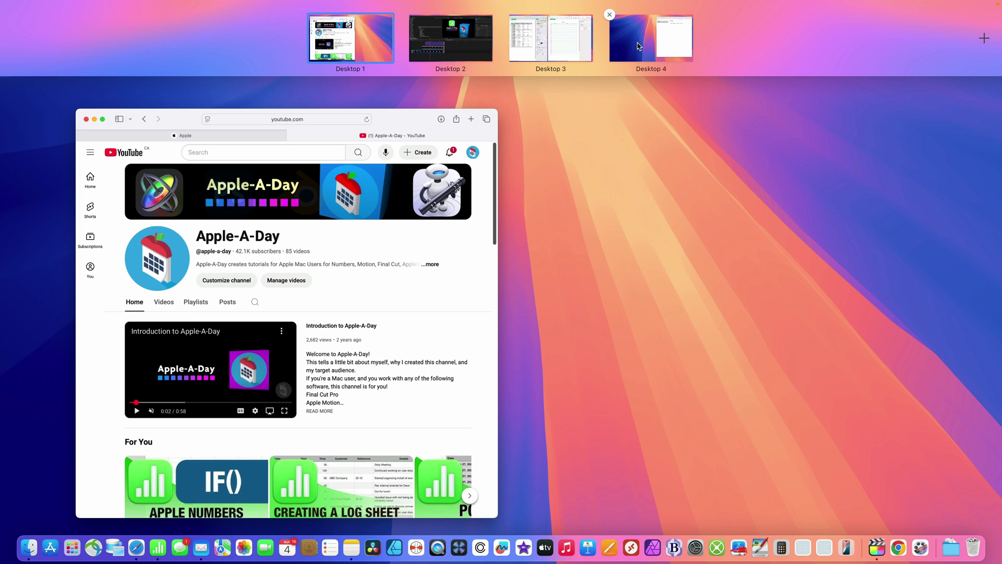
left_click(638, 45)
key("ctrl+Up")
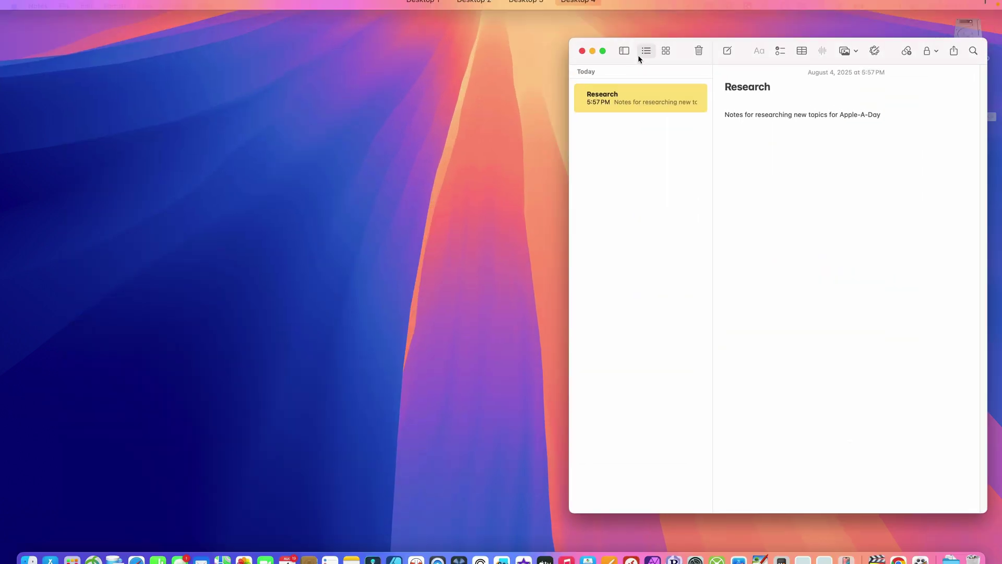
left_click_drag(681, 72, 364, 21)
left_click(366, 22)
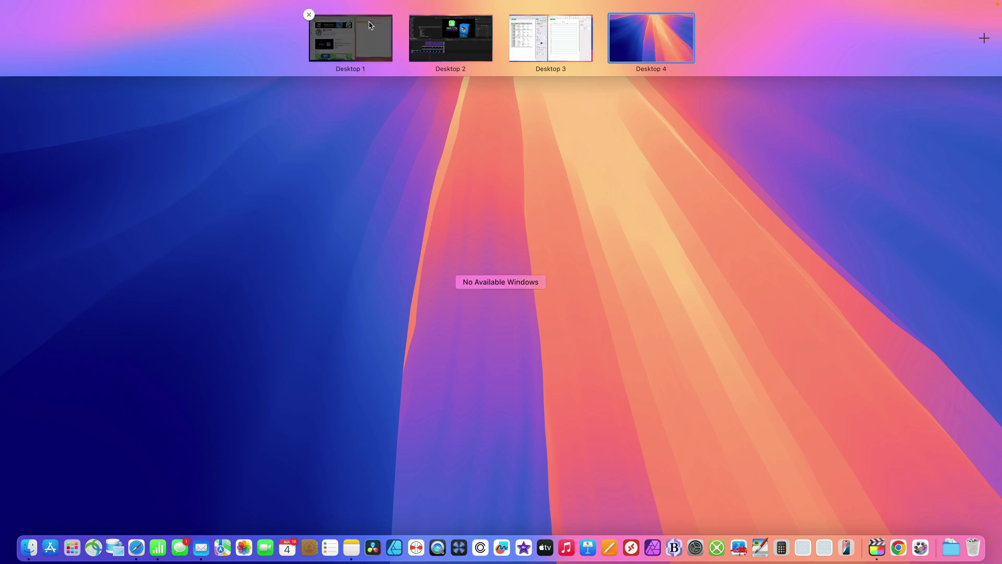
Step: Move Notes to Desktop 4, delete Desktop 4, and return to Desktop 1 with Safari and Notes
key("ctrl+Up")
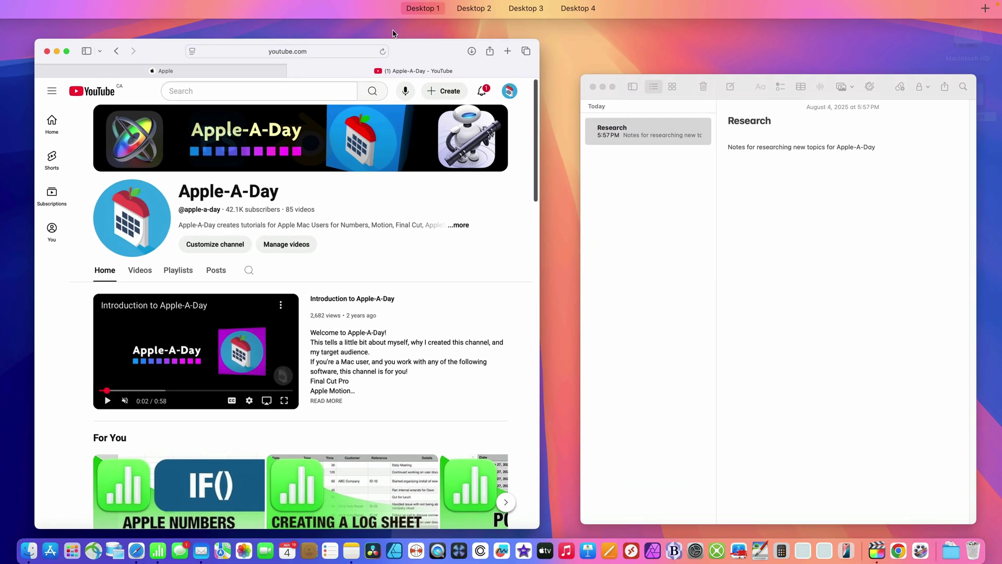
left_click_drag(770, 261, 660, 42)
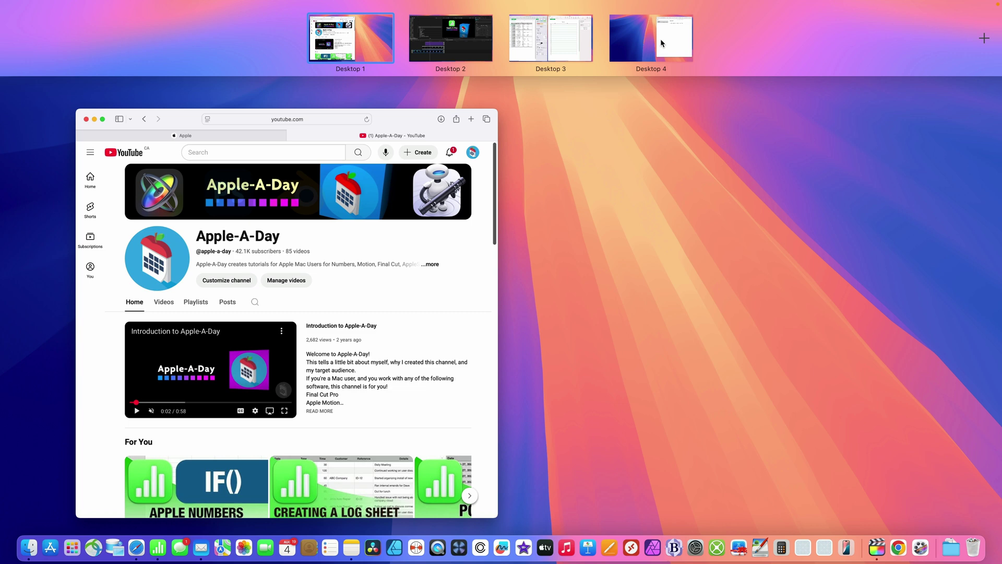
left_click(610, 15)
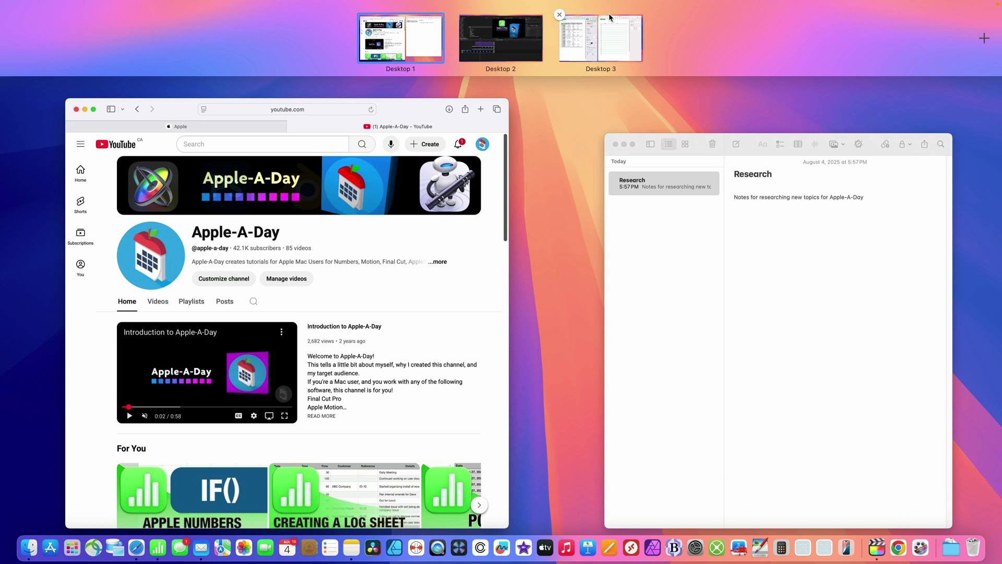
left_click(543, 104)
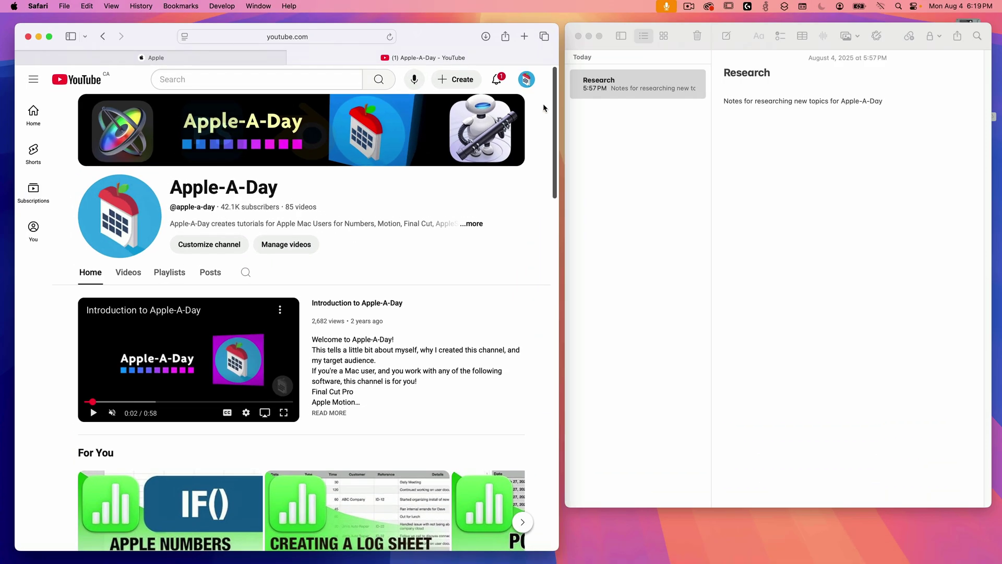
Step: In Mission Control, move the Final Cut Pro desktop to third position, after the Numbers desktop
key("ctrl+Up")
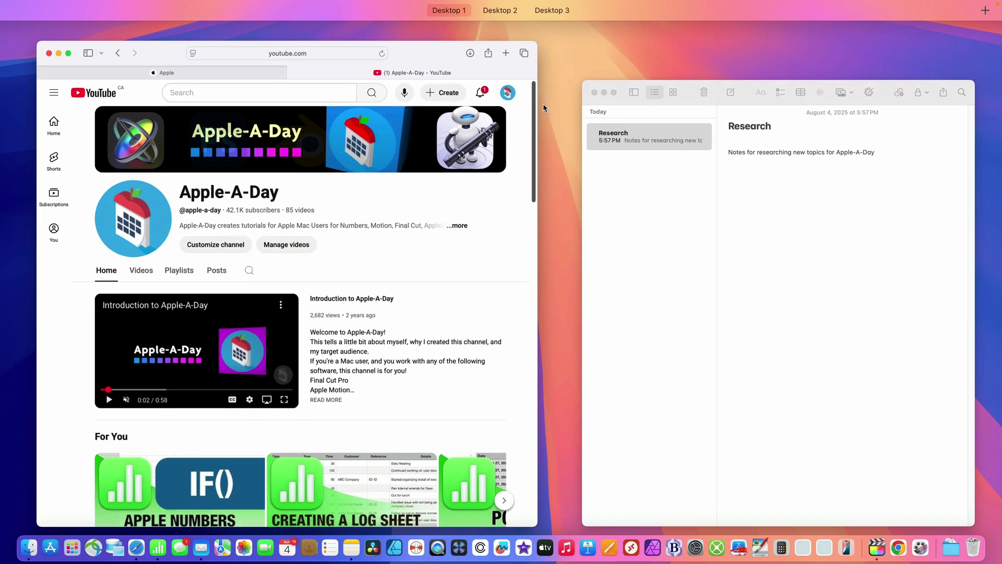
mouse_move(513, 40)
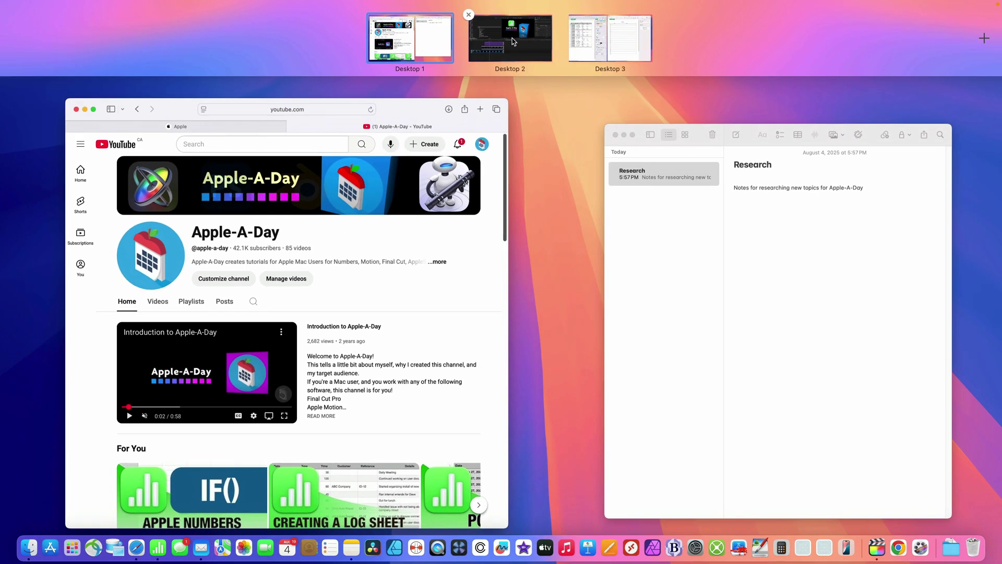
left_click_drag(513, 42, 626, 37)
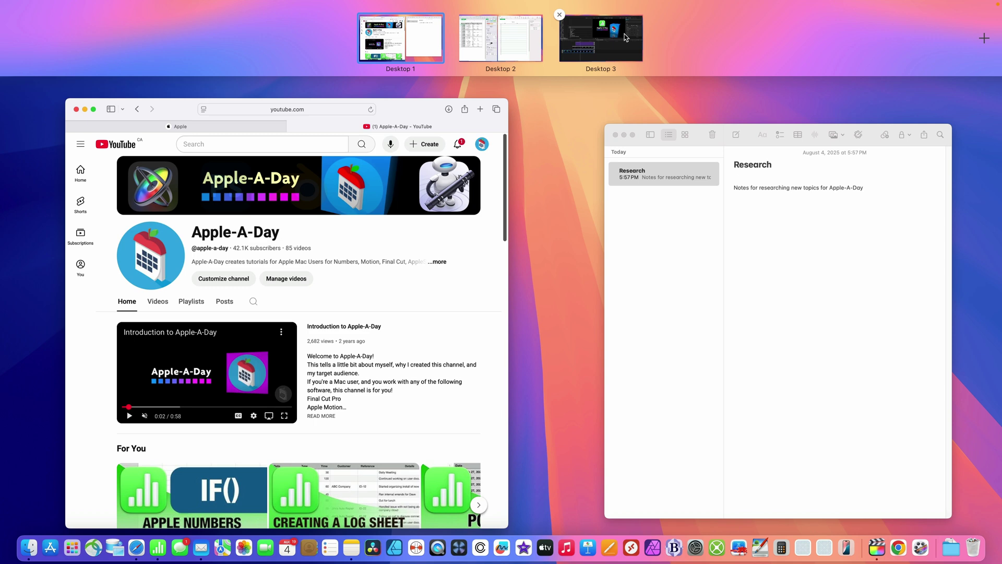
left_click(652, 187)
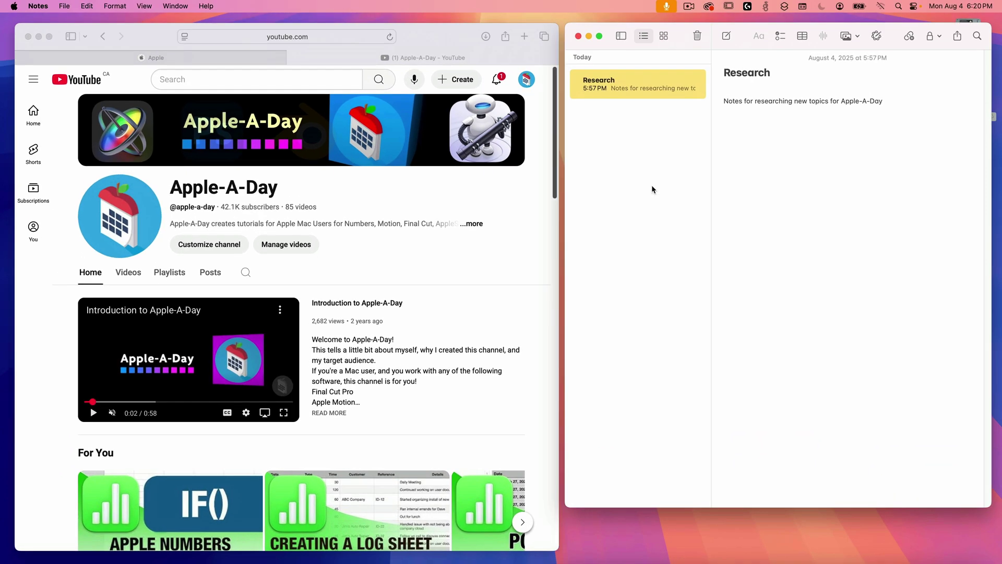
left_click(600, 38)
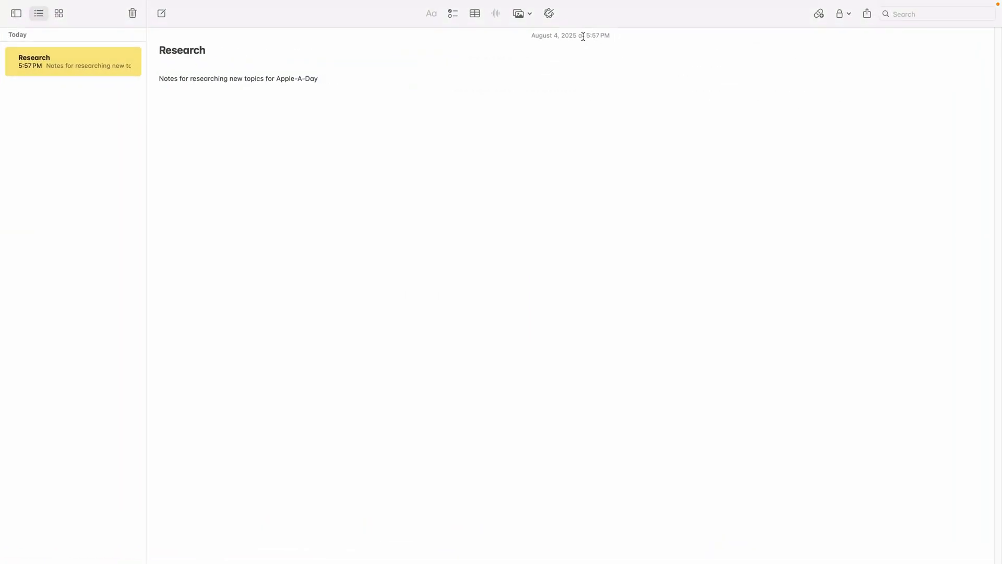
key("ctrl+Up")
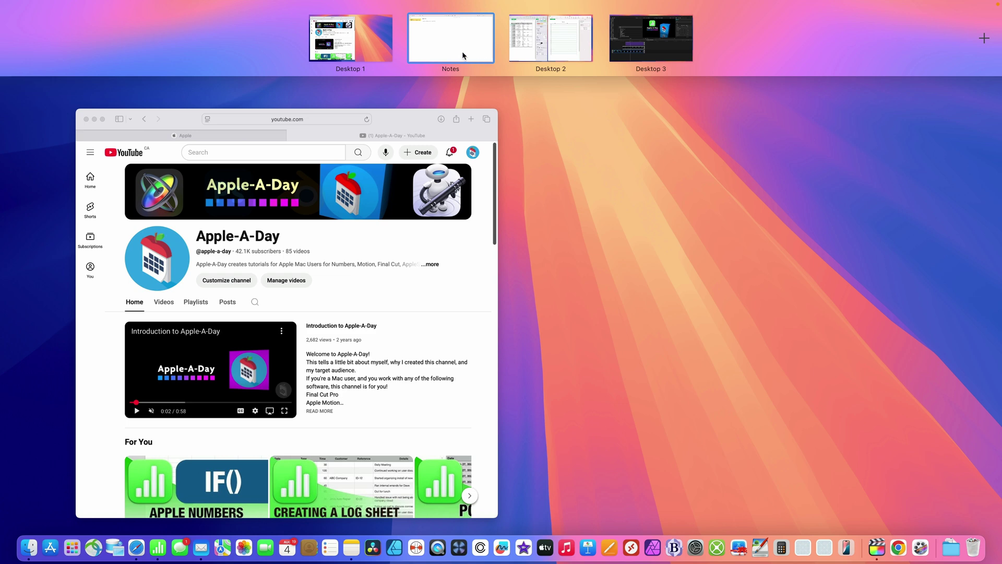
mouse_move(437, 58)
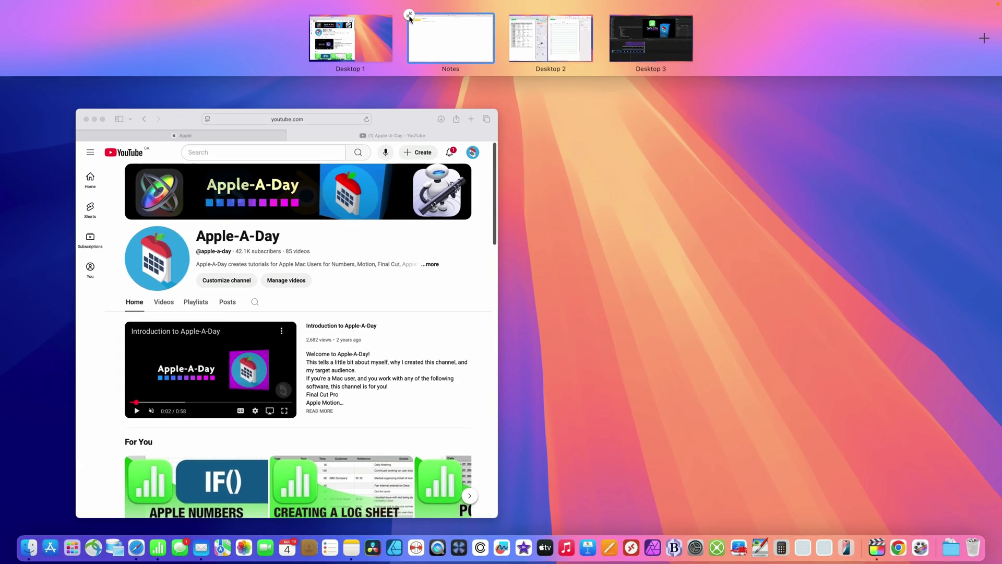
left_click(410, 15)
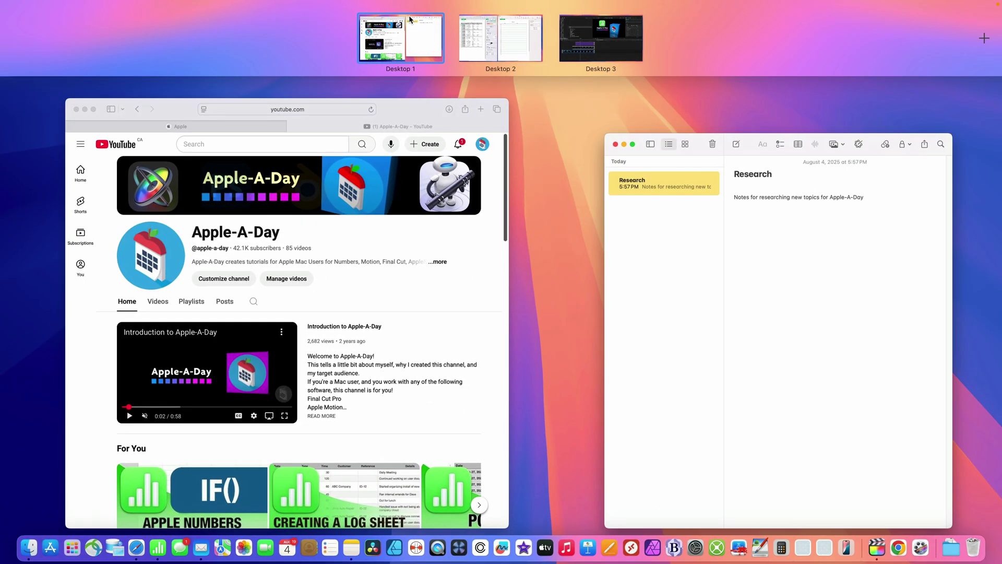
left_click(541, 121)
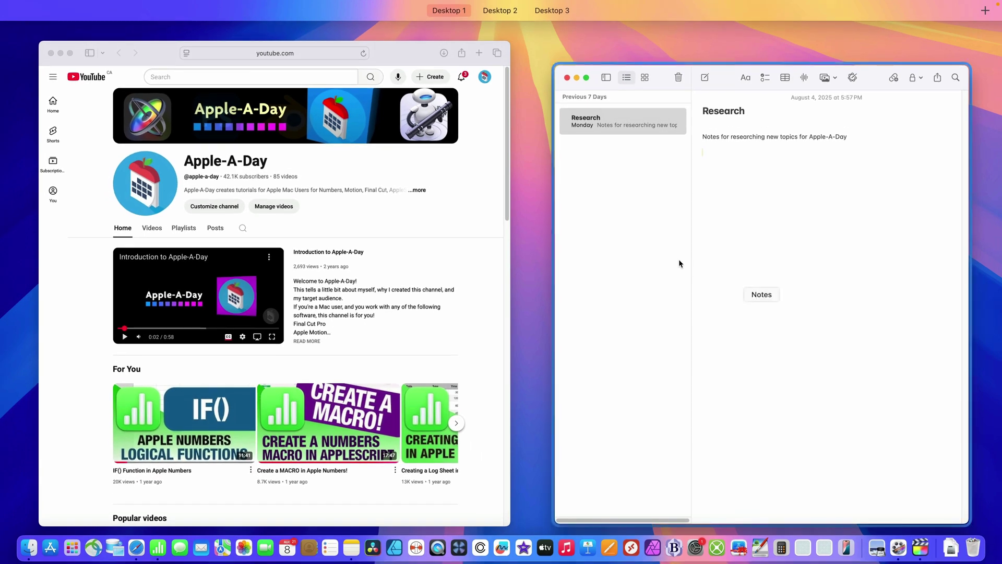
Step: Turn Notes into a full-screen space, then remove that space to return Notes to Desktop 1
left_click_drag(663, 250, 671, 60)
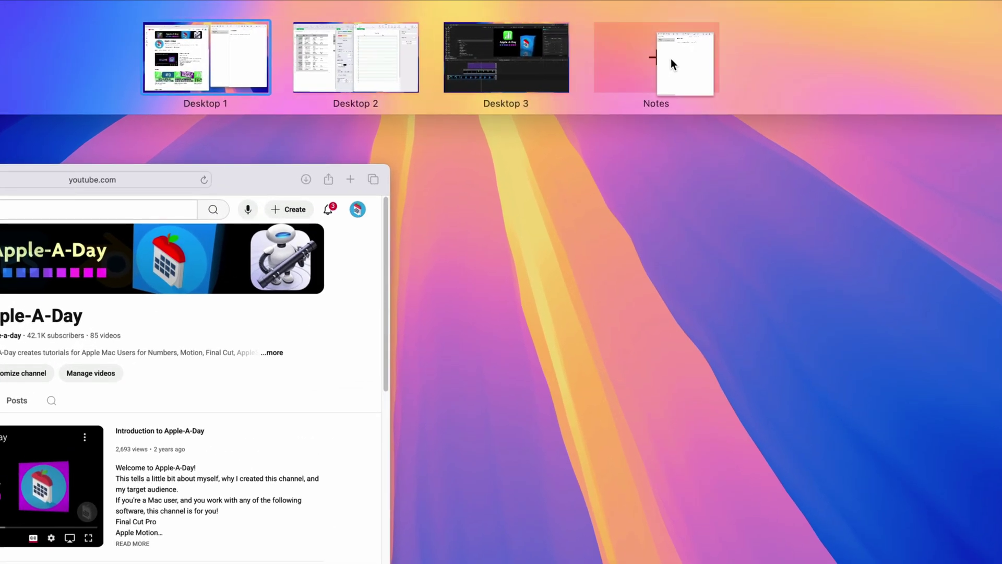
left_click_drag(672, 59, 672, 59)
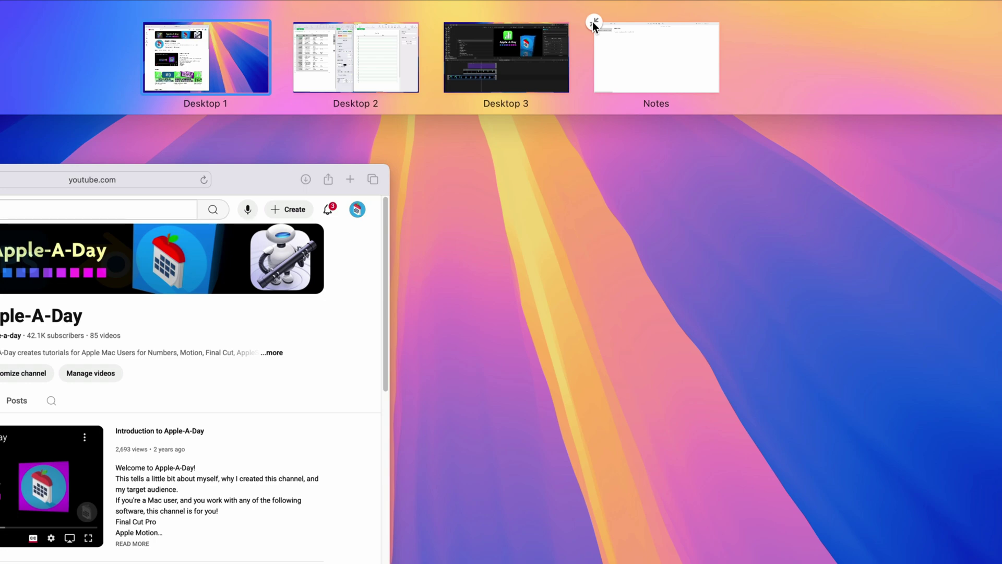
left_click(594, 22)
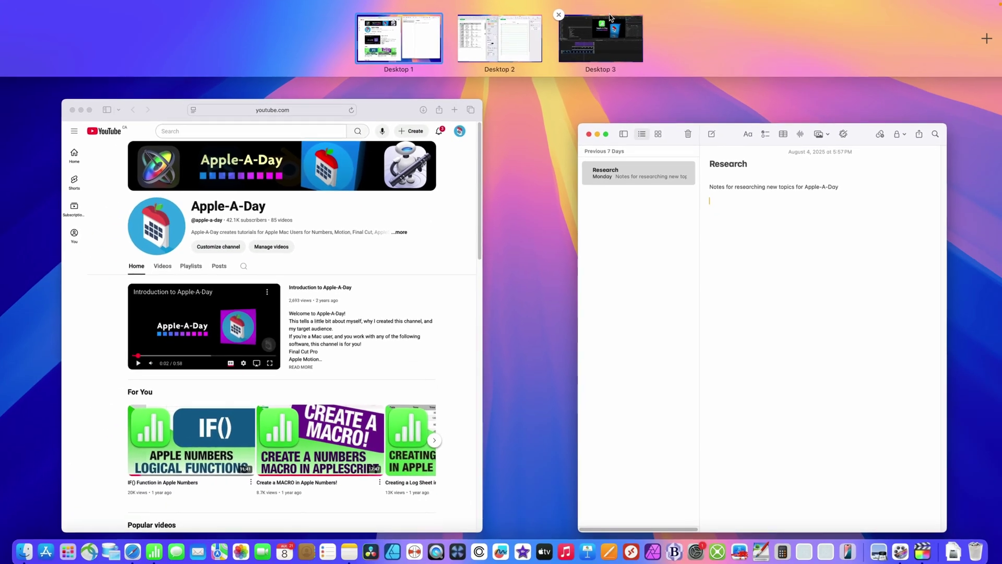
key("Escape")
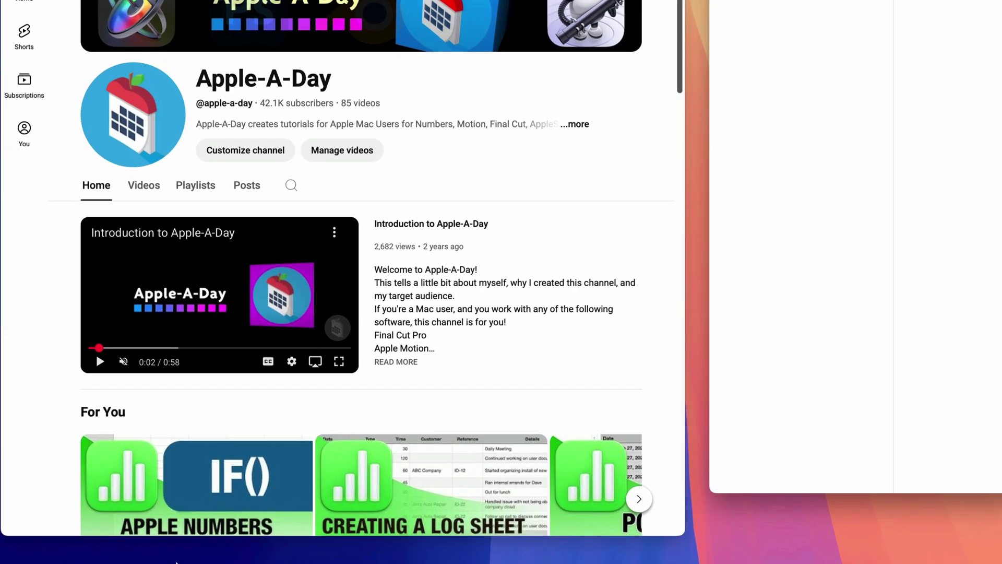
Step: Set Safari's Dock option to Desktop on Display 1, then hide Safari
mouse_move(137, 561)
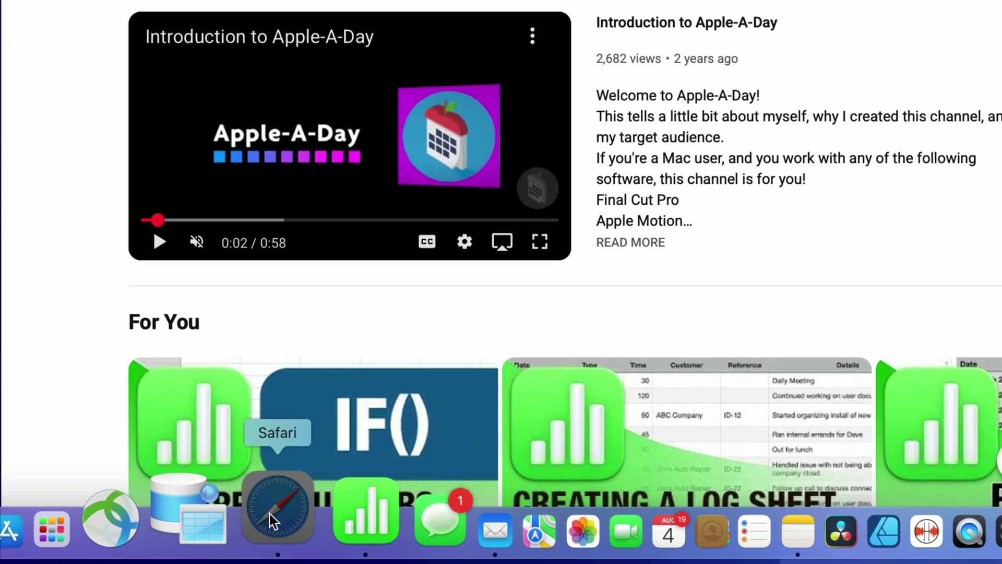
right_click(259, 515)
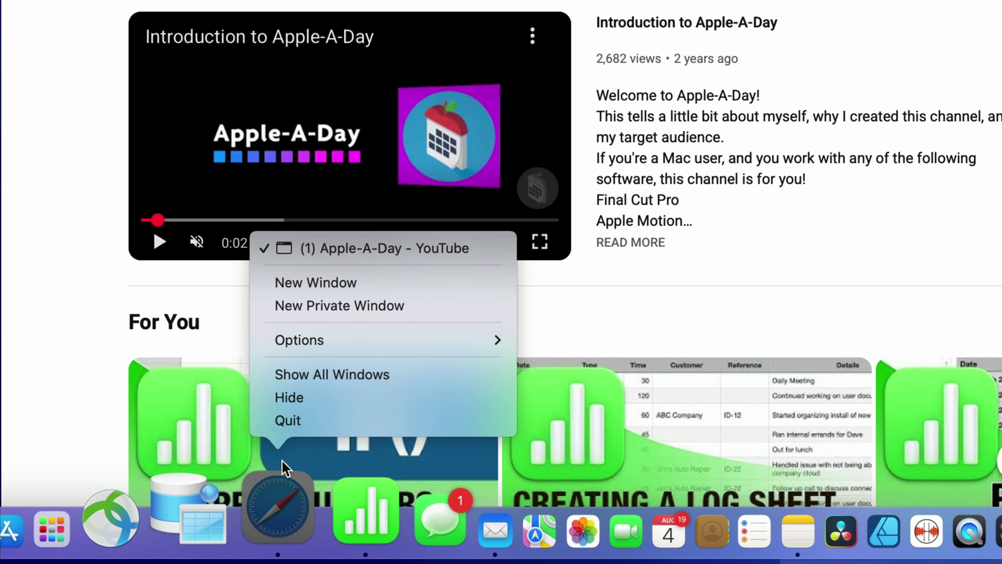
mouse_move(359, 342)
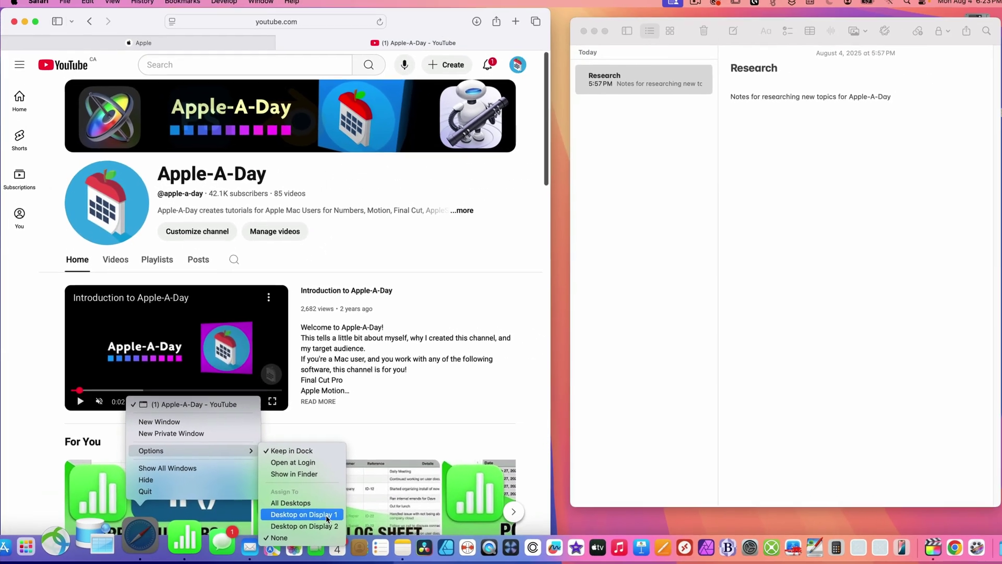
left_click(326, 515)
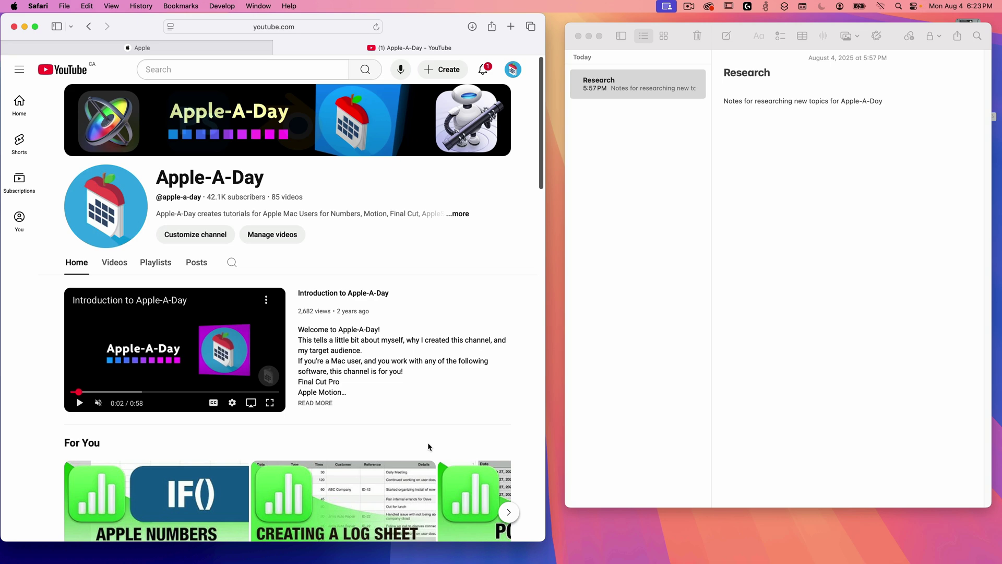
key("super+h")
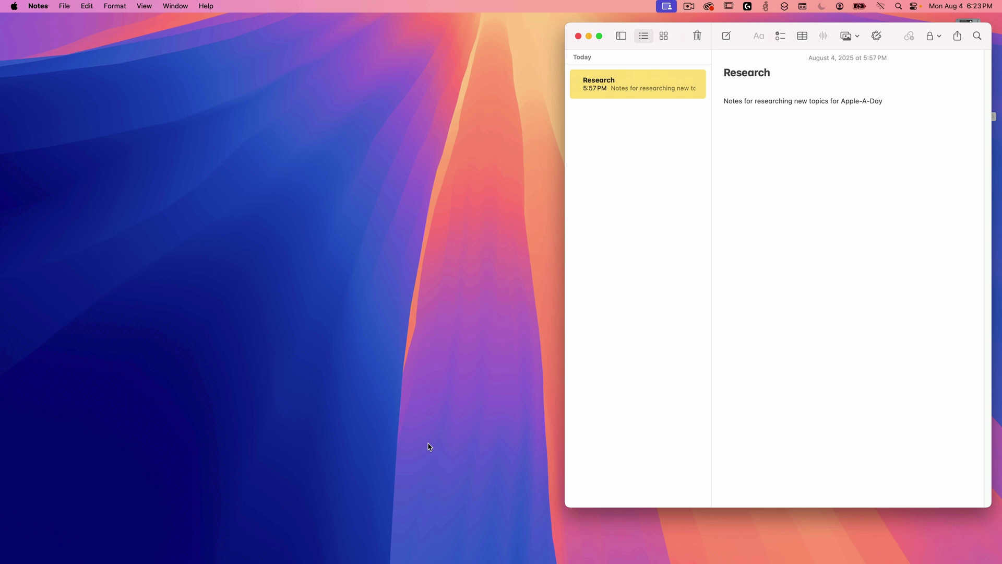
Step: Switch to Final Cut Pro and search Spotlight for 'saf'
key("super+Tab")
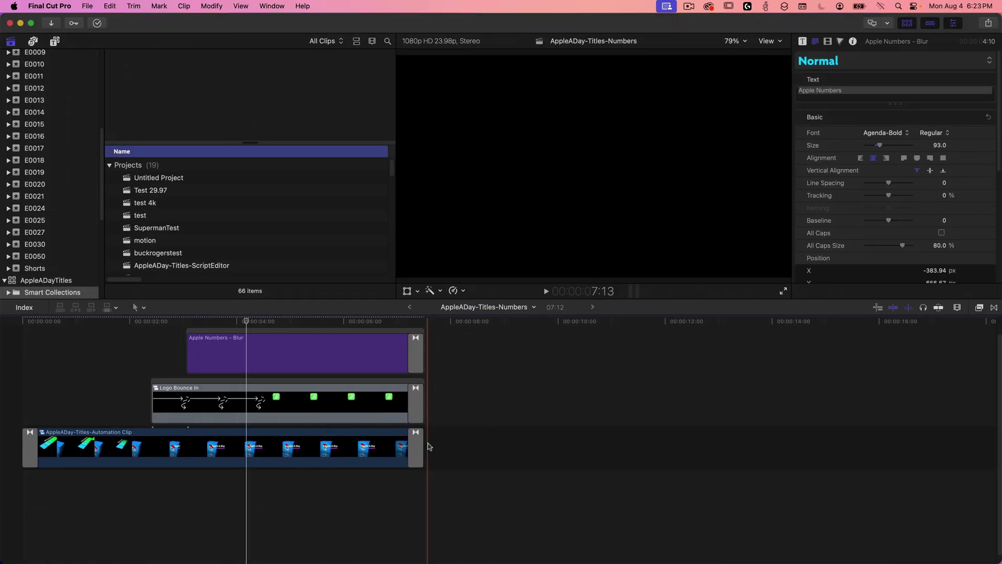
key("super+space")
type("s")
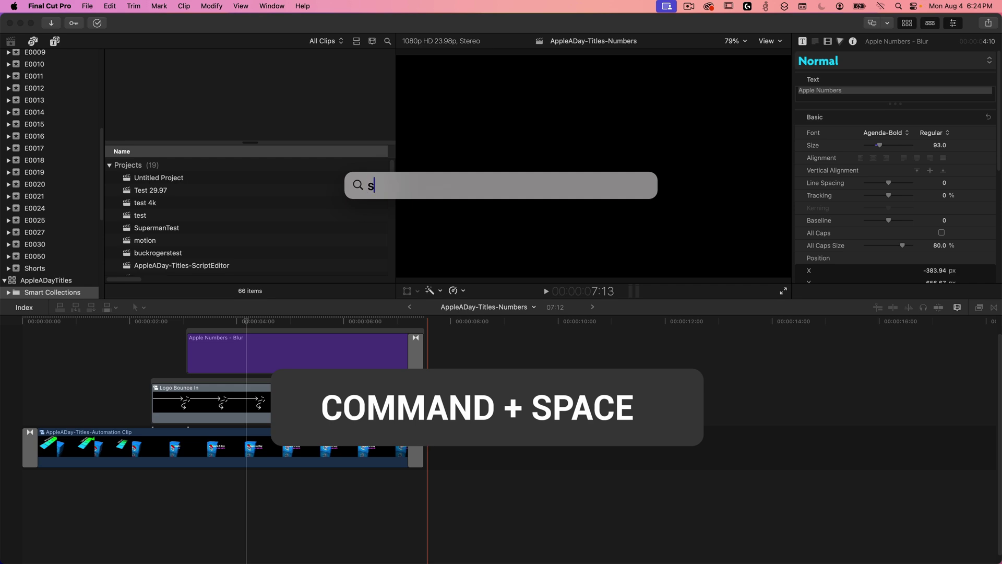
type("afari.app")
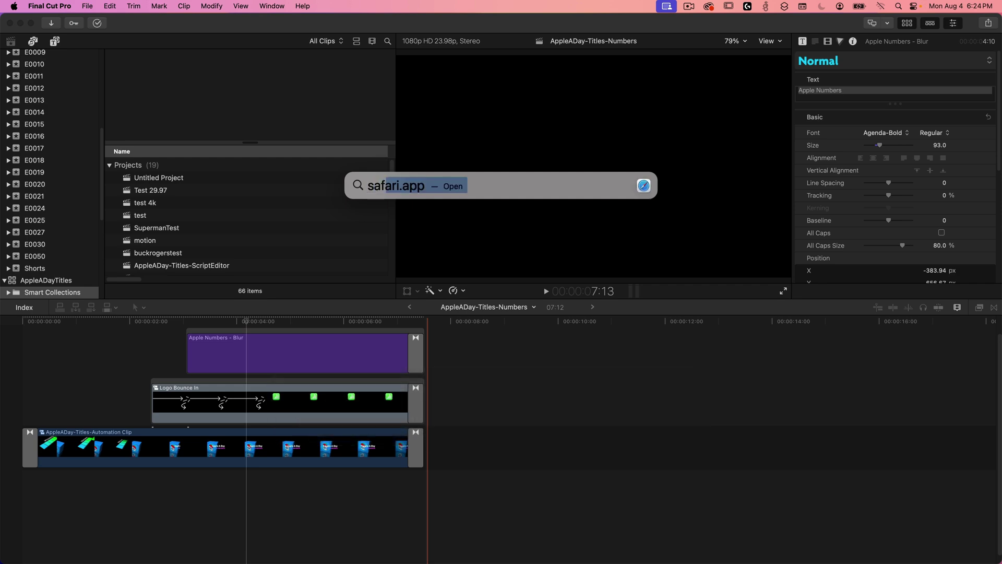